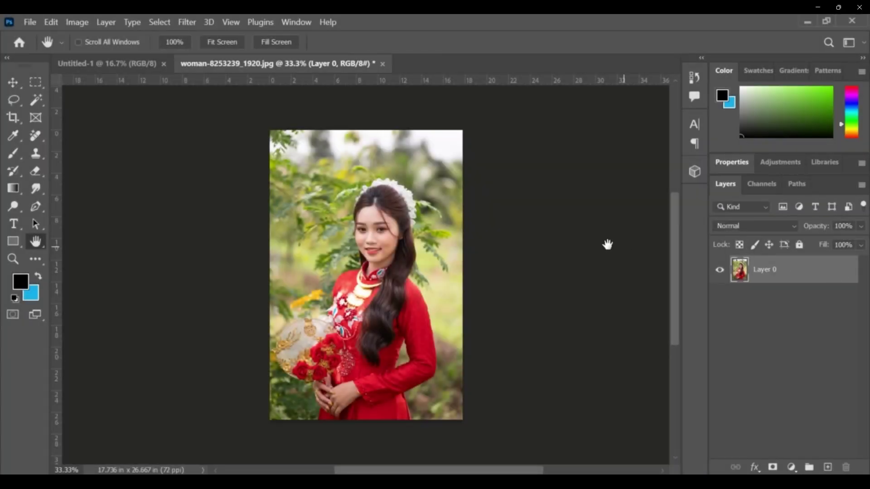
Step: Duplicate Layer 0, lock and hide the original, and make Layer 0 copy the working layer
{"action": "key", "text": "ctrl+j"}
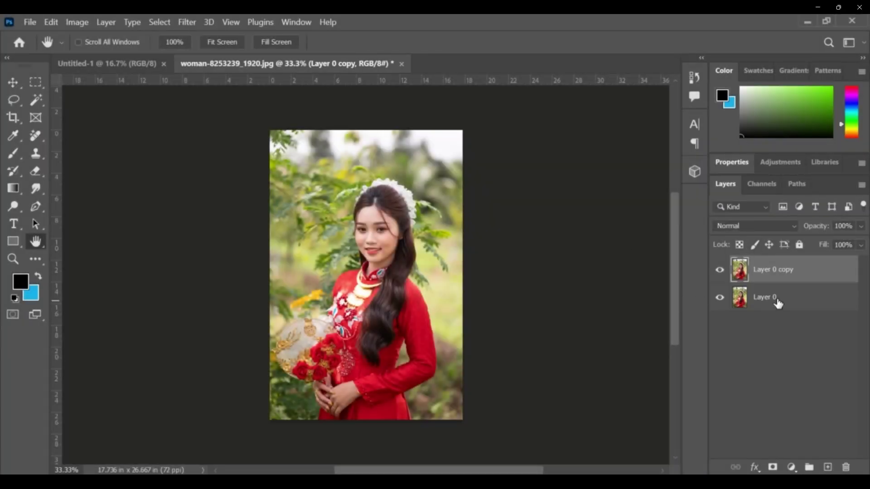
{"action": "left_click", "coordinate": [777, 301]}
{"action": "left_click", "coordinate": [799, 244]}
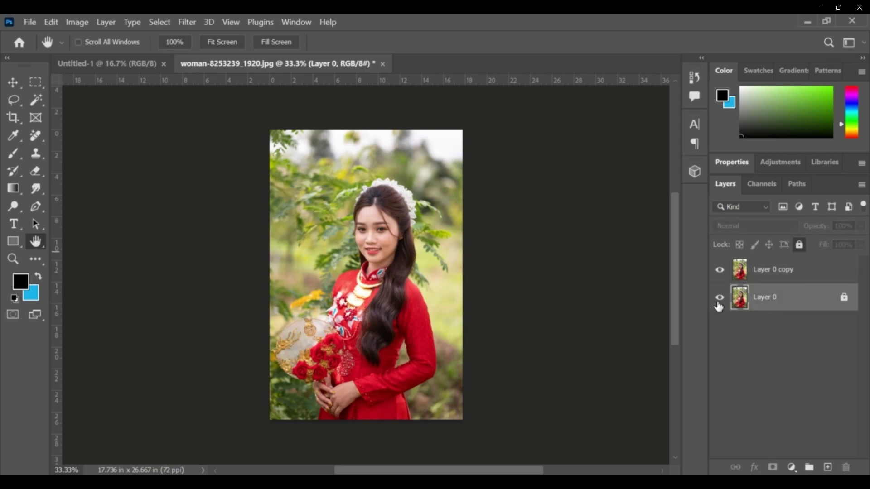
{"action": "left_click", "coordinate": [719, 299]}
{"action": "left_click", "coordinate": [760, 270]}
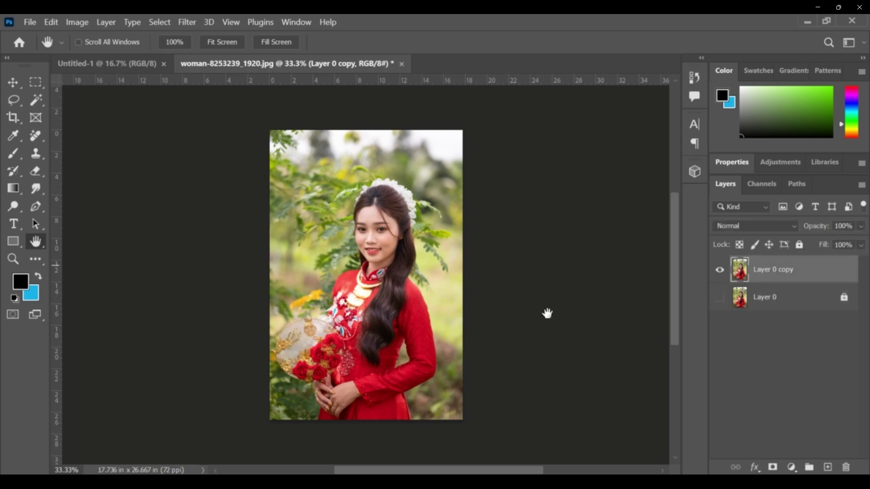
{"action": "scroll", "coordinate": [422, 256], "scroll_direction": "down", "scroll_amount": 1}
{"action": "scroll", "coordinate": [423, 252], "scroll_direction": "up", "scroll_amount": 2}
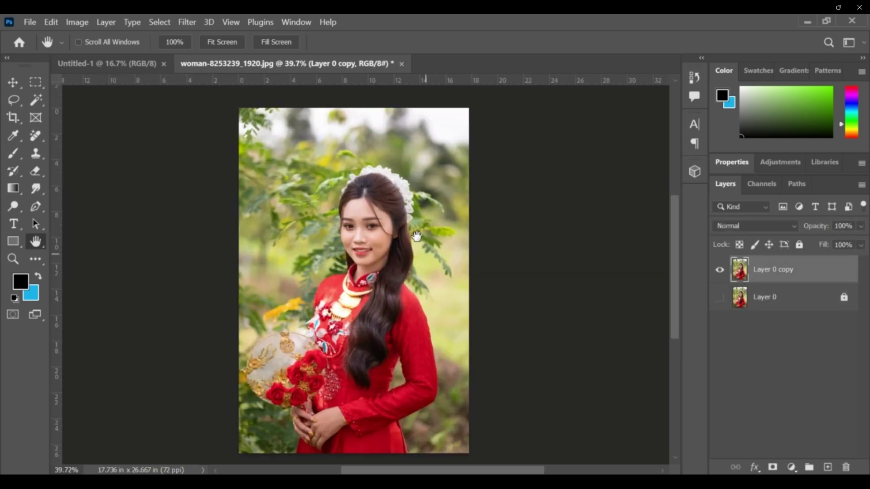
{"action": "left_click", "coordinate": [187, 22]}
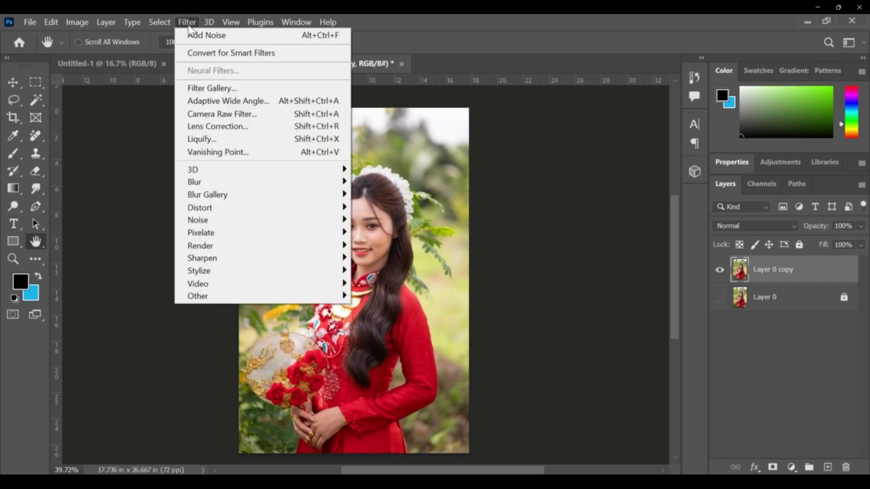
{"action": "mouse_move", "coordinate": [322, 209]}
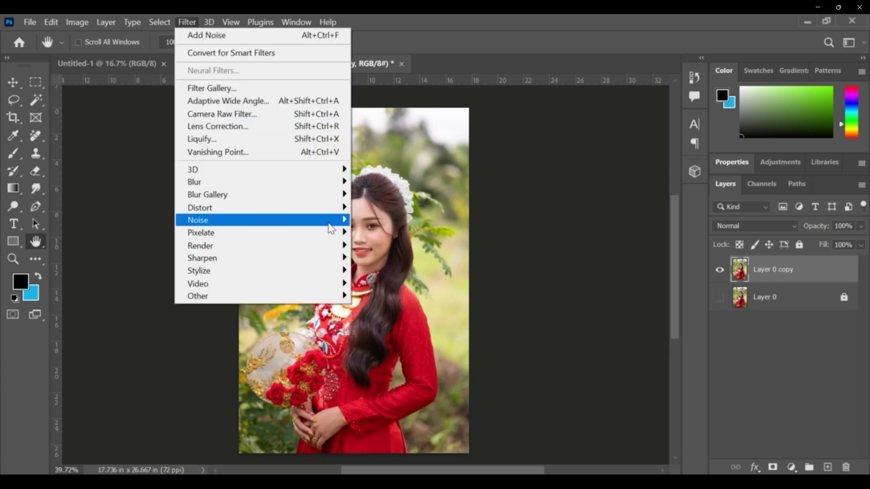
{"action": "mouse_move", "coordinate": [334, 227]}
{"action": "left_click", "coordinate": [380, 221]}
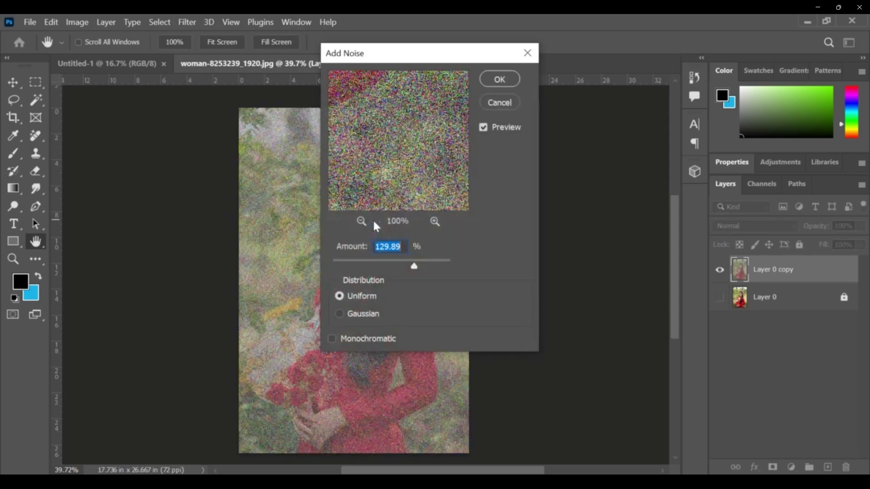
{"action": "left_click_drag", "start_coordinate": [446, 57], "coordinate": [657, 138]}
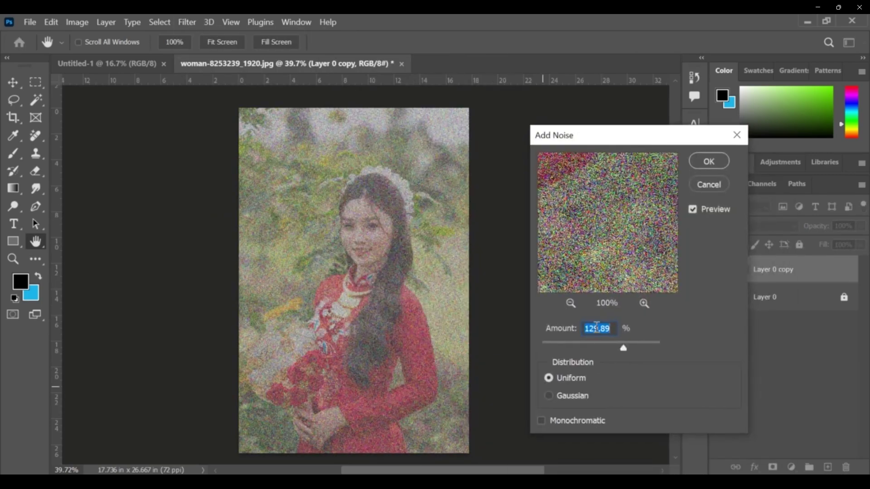
{"action": "left_click_drag", "start_coordinate": [623, 348], "coordinate": [590, 353]}
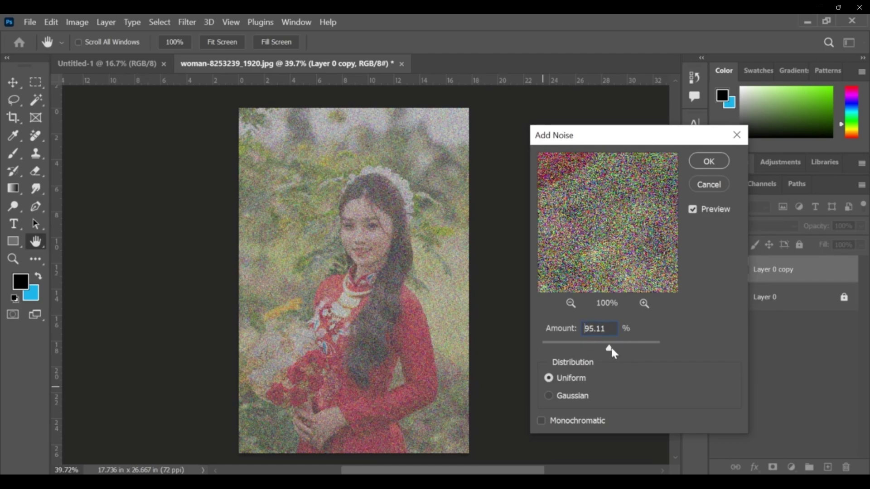
{"action": "left_click", "coordinate": [627, 349]}
{"action": "left_click", "coordinate": [548, 396]}
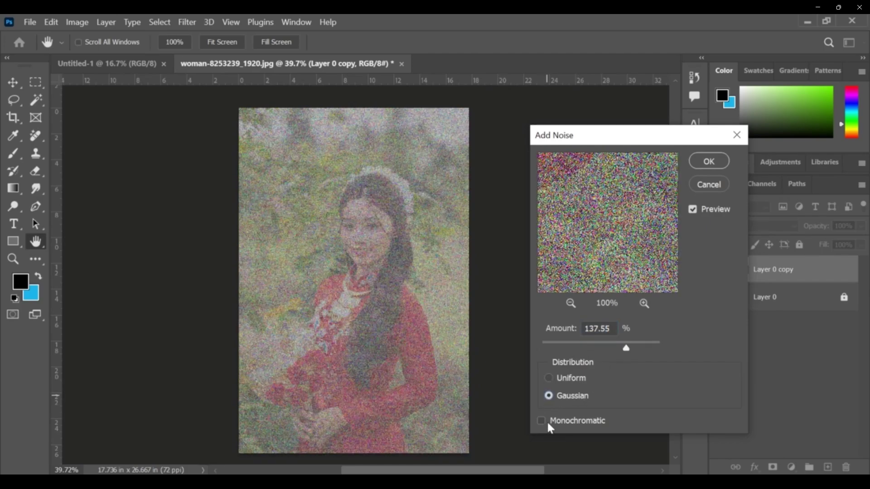
{"action": "left_click", "coordinate": [541, 421]}
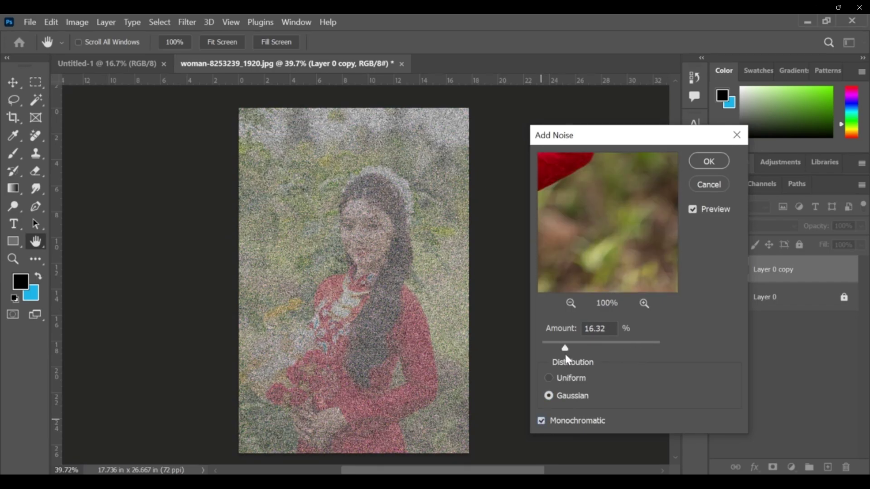
{"action": "left_click_drag", "start_coordinate": [565, 354], "coordinate": [566, 358]}
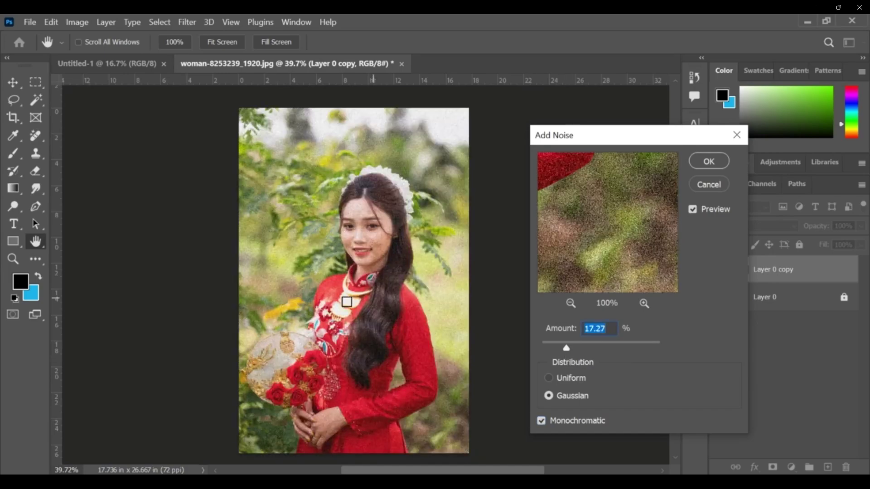
{"action": "left_click_drag", "start_coordinate": [575, 347], "coordinate": [573, 348]}
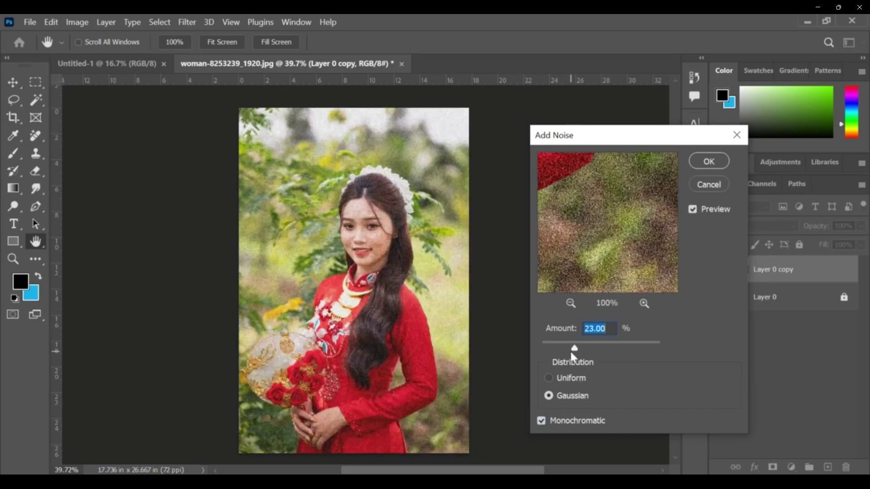
Step: Cancel the noise dialog, apply Noise > Despeckle to Layer 0 copy, and inspect the face
{"action": "left_click", "coordinate": [703, 183]}
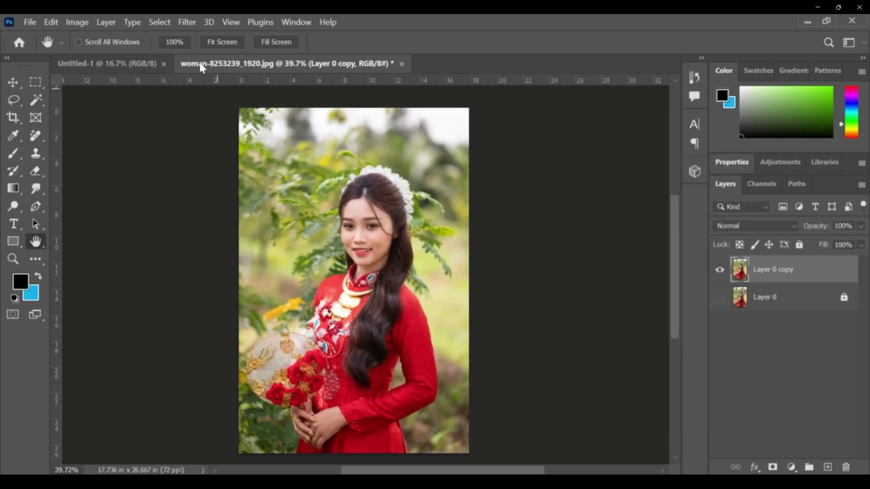
{"action": "left_click", "coordinate": [187, 22]}
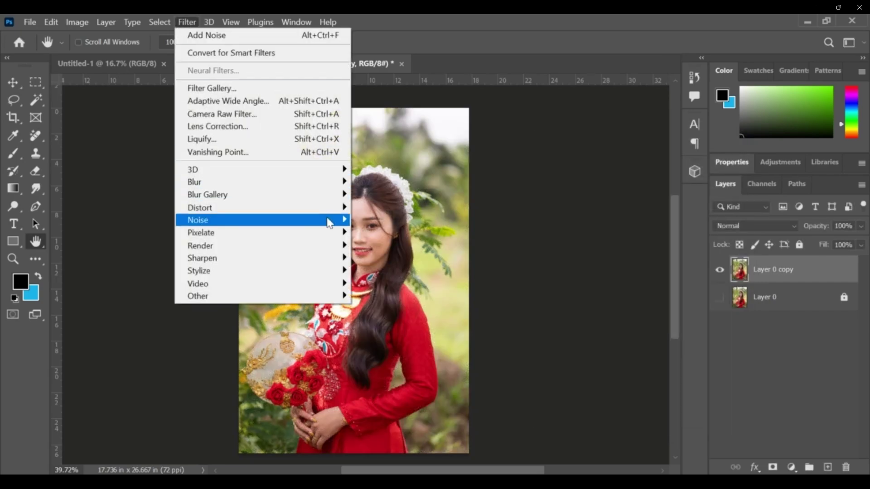
{"action": "mouse_move", "coordinate": [329, 223]}
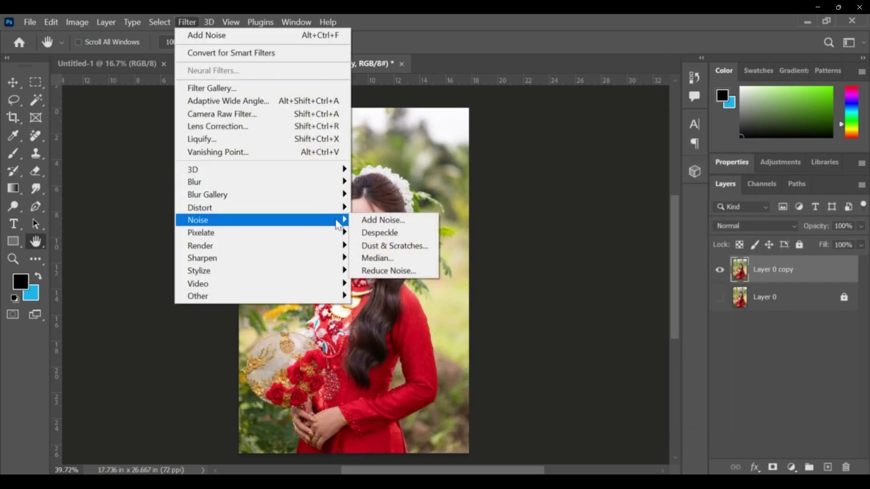
{"action": "left_click", "coordinate": [365, 234]}
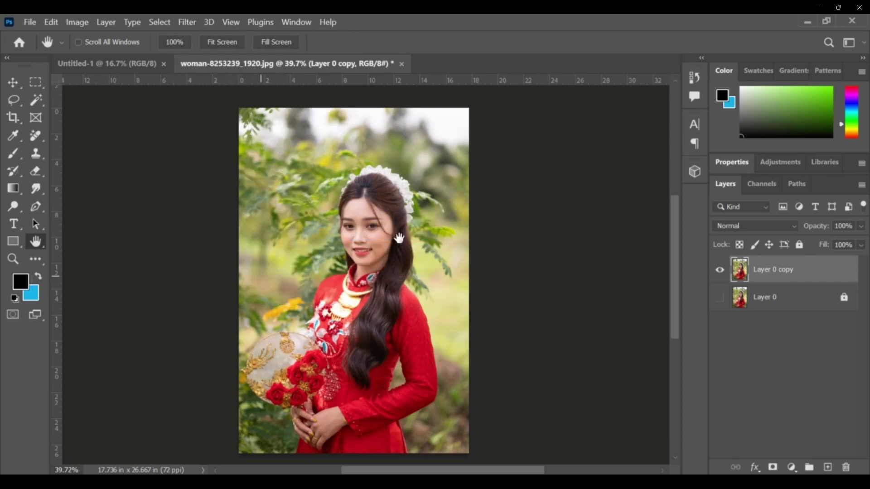
{"action": "scroll", "coordinate": [390, 230], "scroll_direction": "up", "scroll_amount": 5}
{"action": "scroll", "coordinate": [375, 233], "scroll_direction": "up", "scroll_amount": 4}
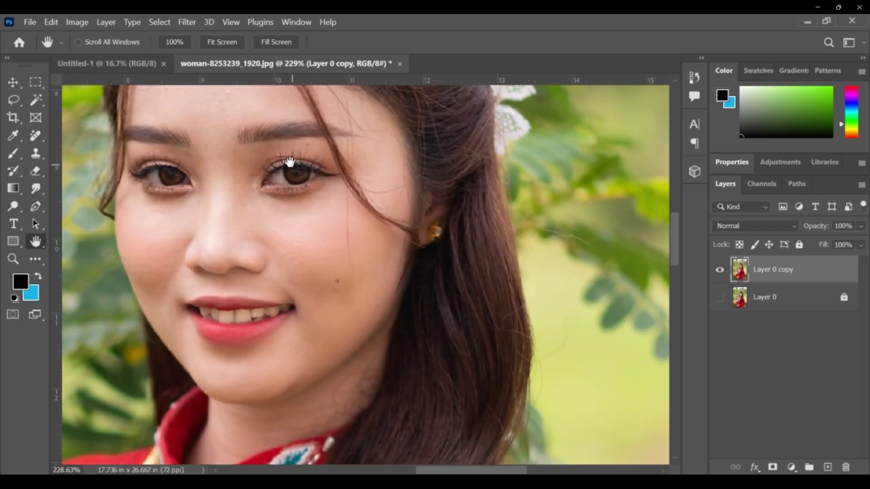
{"action": "scroll", "coordinate": [295, 168], "scroll_direction": "up", "scroll_amount": 2}
{"action": "scroll", "coordinate": [259, 168], "scroll_direction": "down", "scroll_amount": 3}
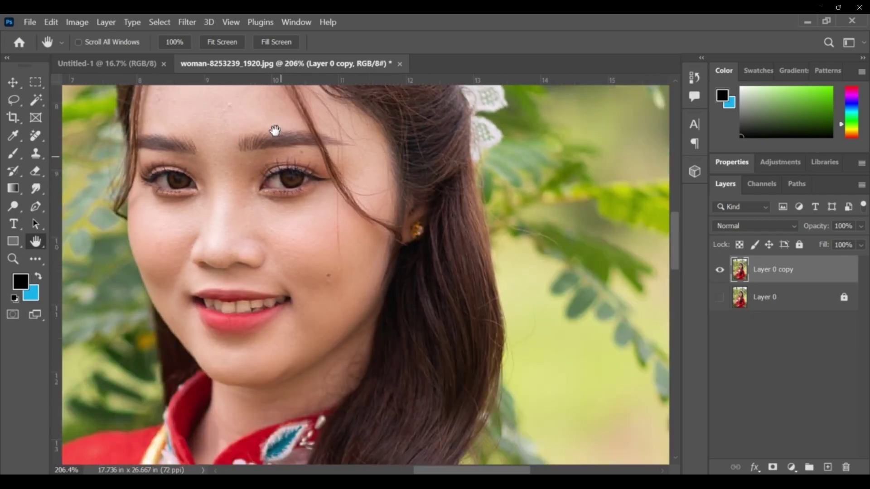
{"action": "left_click", "coordinate": [187, 22]}
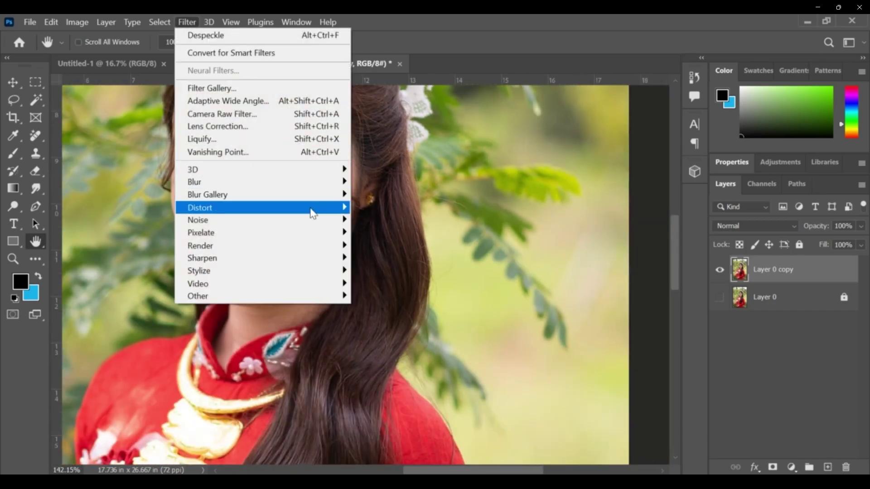
{"action": "mouse_move", "coordinate": [322, 221]}
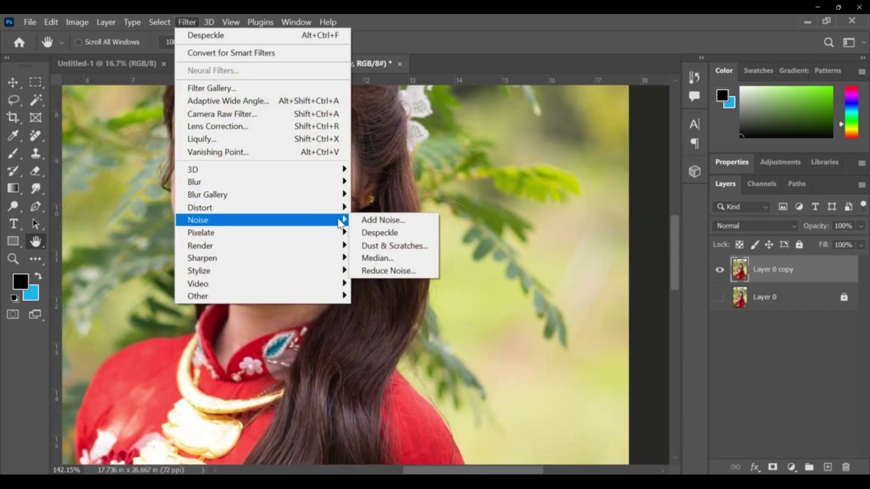
{"action": "left_click", "coordinate": [382, 246]}
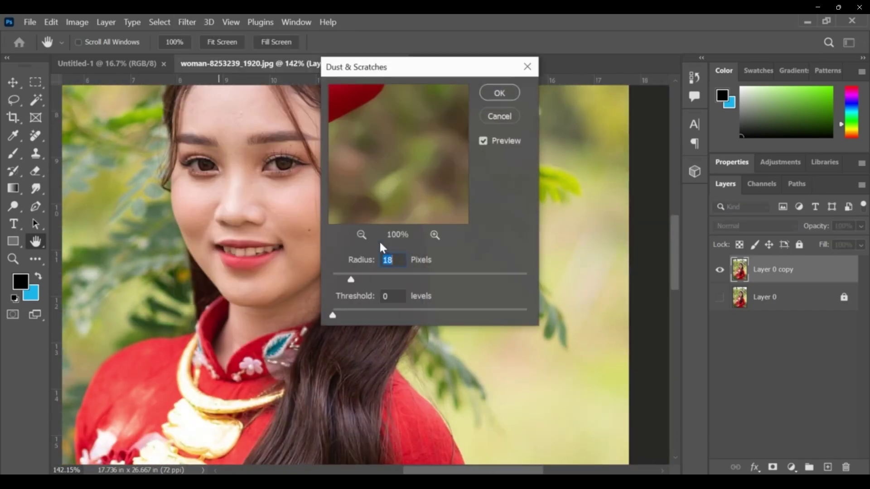
{"action": "left_click_drag", "start_coordinate": [498, 68], "coordinate": [646, 110]}
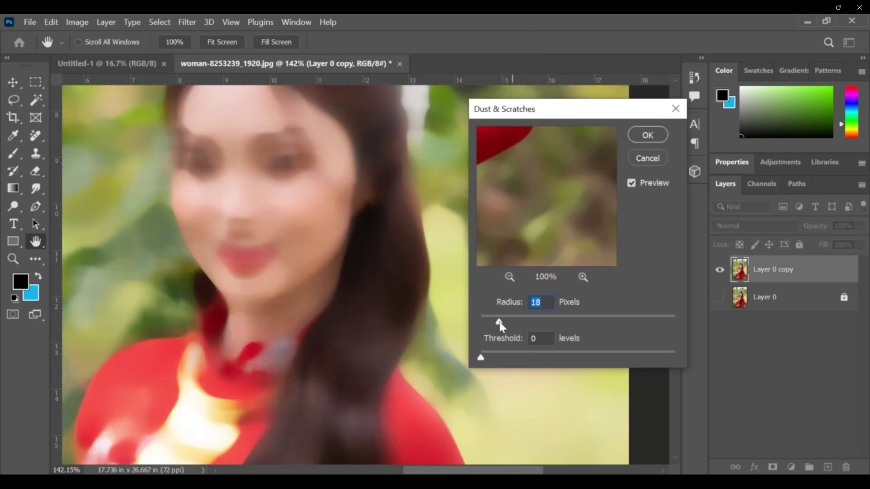
{"action": "mouse_move", "coordinate": [501, 323]}
{"action": "left_mouse_down"}
{"action": "mouse_move", "coordinate": [488, 324]}
{"action": "mouse_move", "coordinate": [495, 320]}
{"action": "left_mouse_up"}
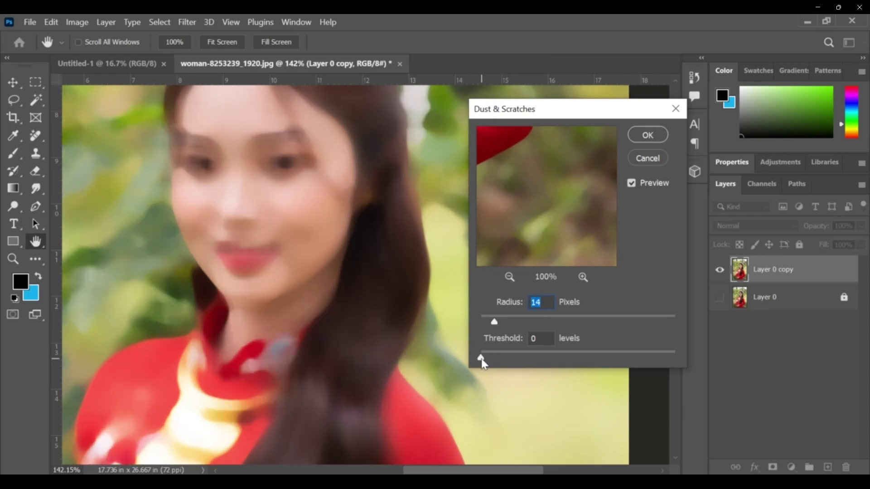
{"action": "left_click_drag", "start_coordinate": [481, 358], "coordinate": [510, 361]}
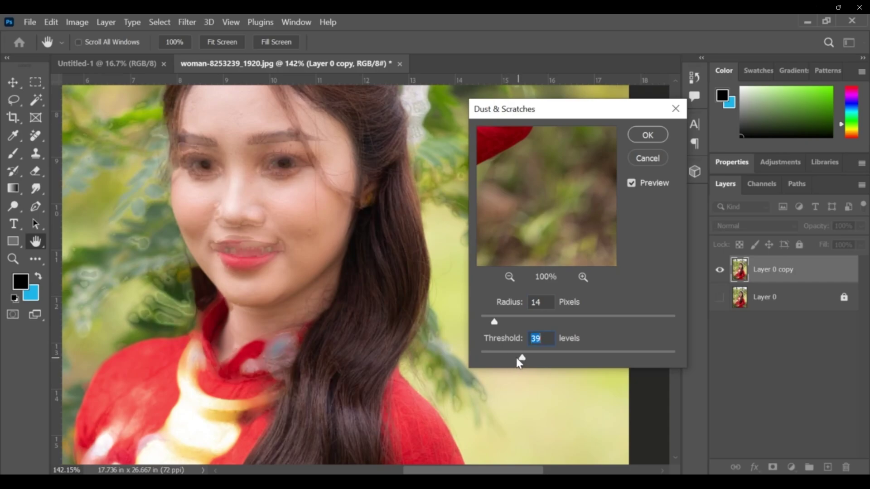
{"action": "left_click_drag", "start_coordinate": [521, 360], "coordinate": [547, 362]}
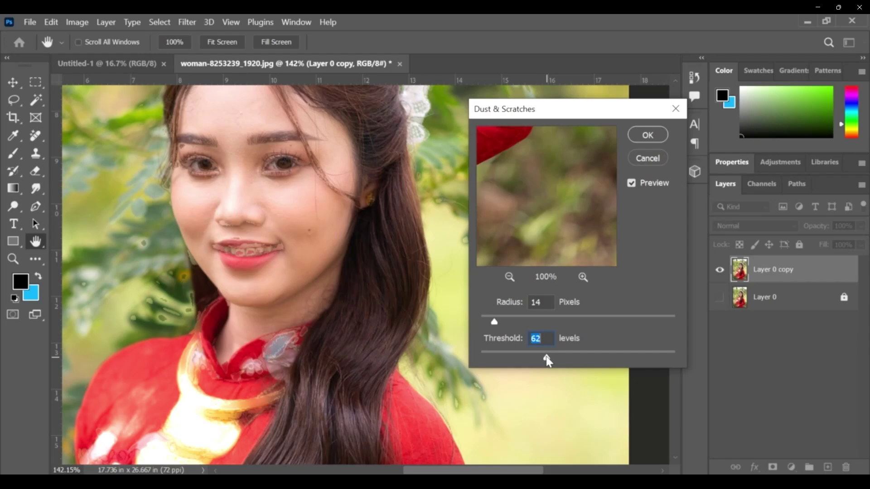
{"action": "left_click_drag", "start_coordinate": [547, 361], "coordinate": [485, 361]}
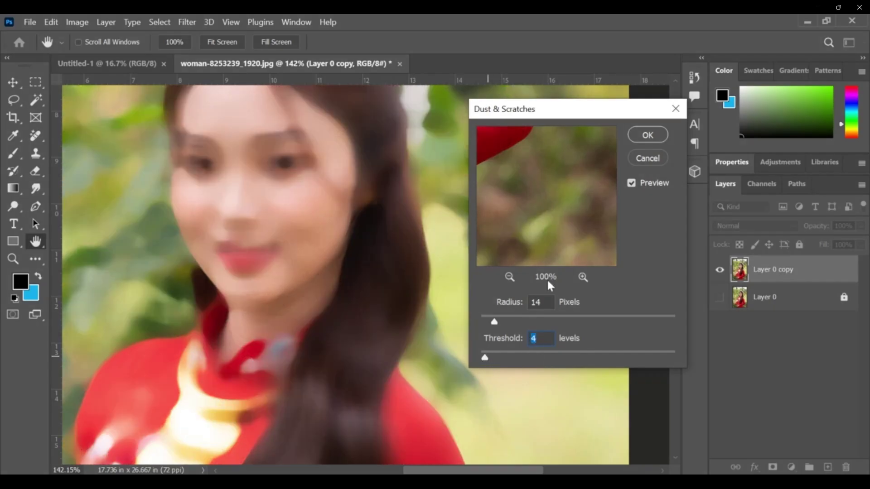
{"action": "left_click", "coordinate": [644, 164]}
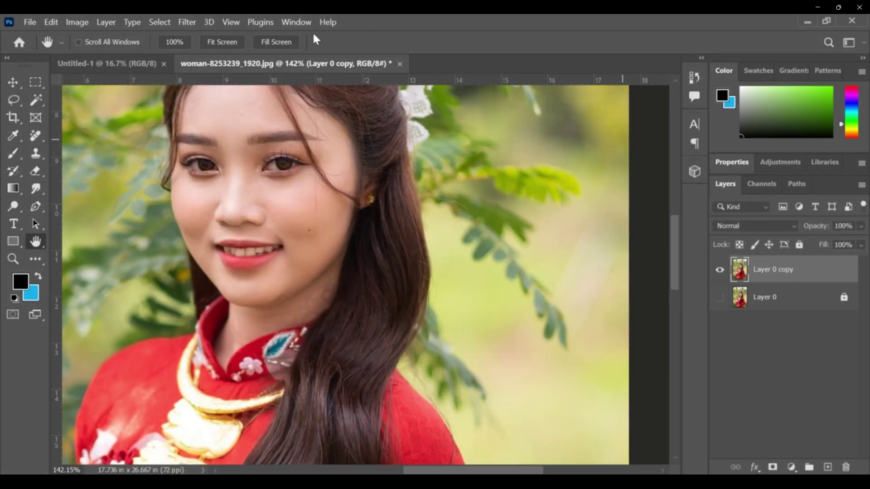
{"action": "scroll", "coordinate": [218, 99], "scroll_direction": "down", "scroll_amount": 3}
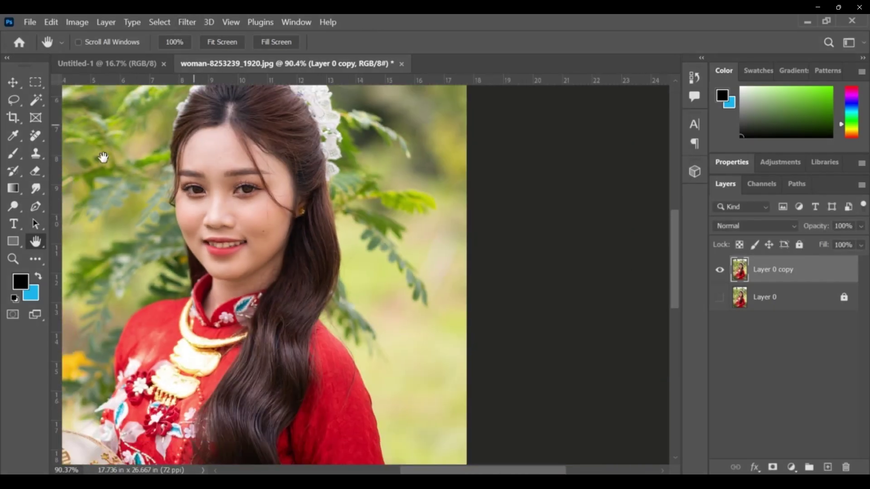
{"action": "scroll", "coordinate": [102, 164], "scroll_direction": "up", "scroll_amount": 2}
{"action": "left_click", "coordinate": [187, 22]}
{"action": "mouse_move", "coordinate": [227, 220]}
{"action": "left_click", "coordinate": [521, 415]}
{"action": "left_click", "coordinate": [522, 416]}
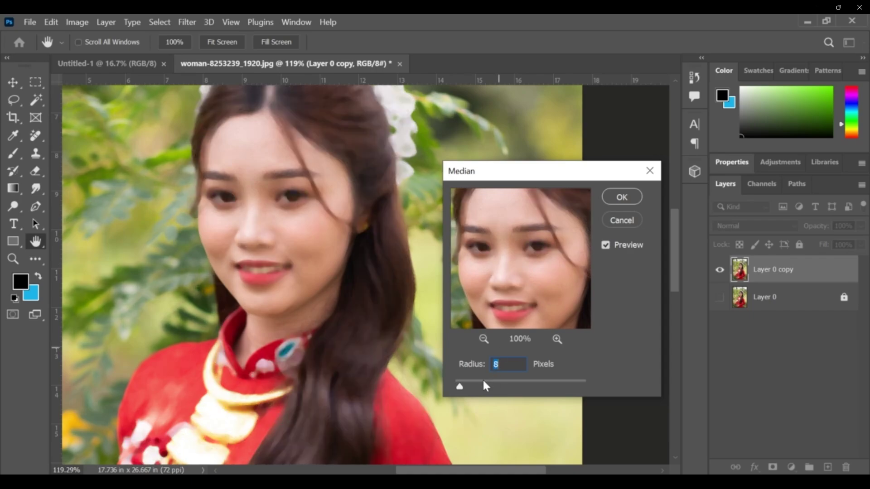
{"action": "mouse_move", "coordinate": [459, 387]}
{"action": "left_mouse_down"}
{"action": "mouse_move", "coordinate": [496, 388]}
{"action": "mouse_move", "coordinate": [477, 386]}
{"action": "left_mouse_up"}
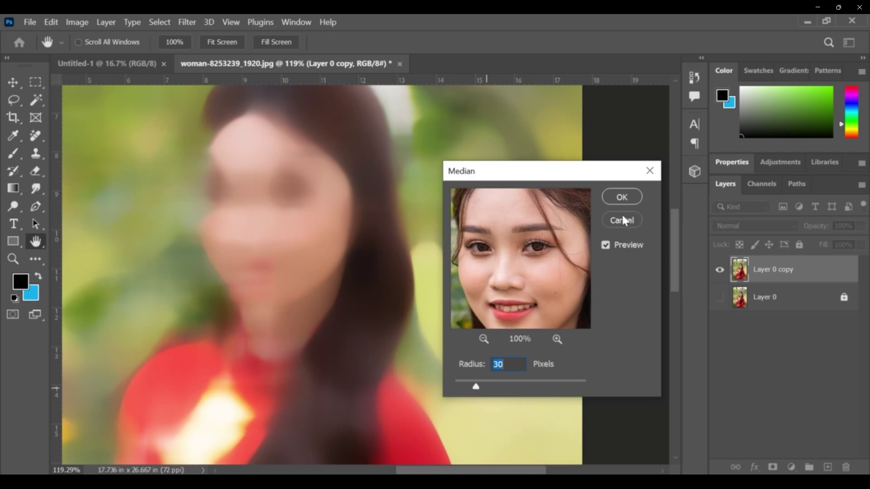
{"action": "left_click", "coordinate": [607, 246]}
{"action": "left_click", "coordinate": [606, 246]}
{"action": "left_click", "coordinate": [615, 225]}
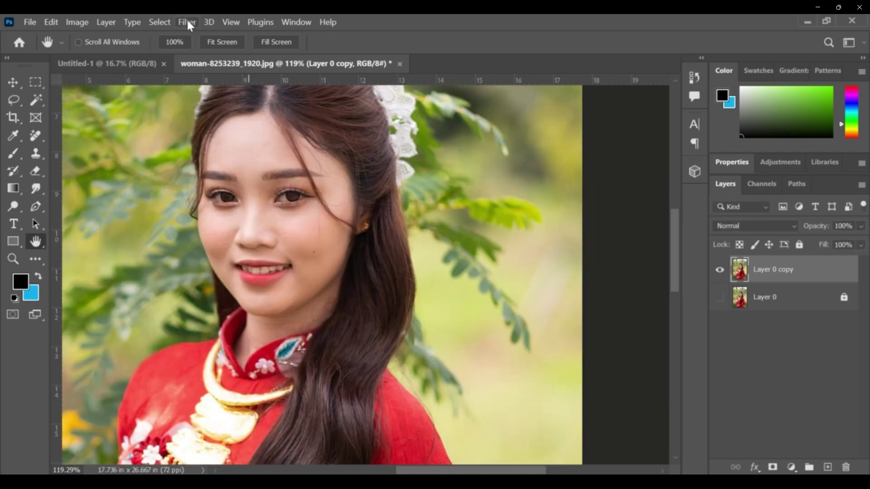
Step: Preview Reduce Noise on the face and necklace with Strength lowered to 6, keeping the Default preset
{"action": "left_click", "coordinate": [188, 21]}
{"action": "mouse_move", "coordinate": [348, 232]}
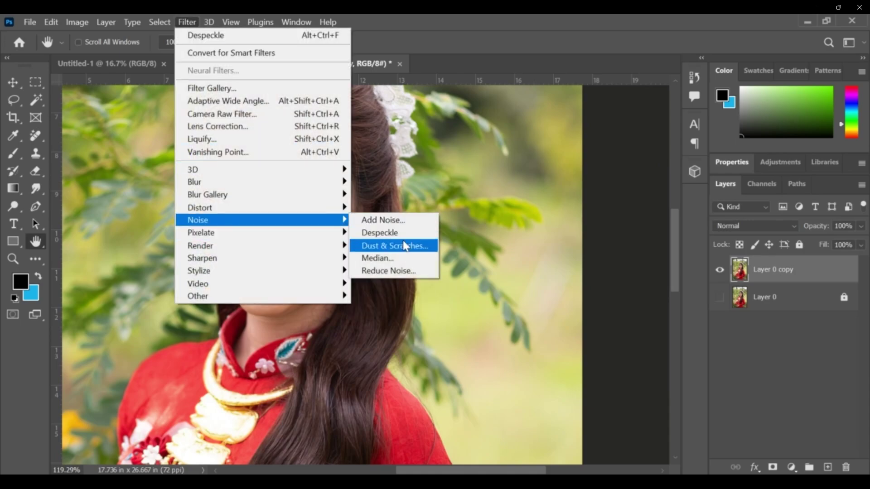
{"action": "left_click", "coordinate": [396, 270]}
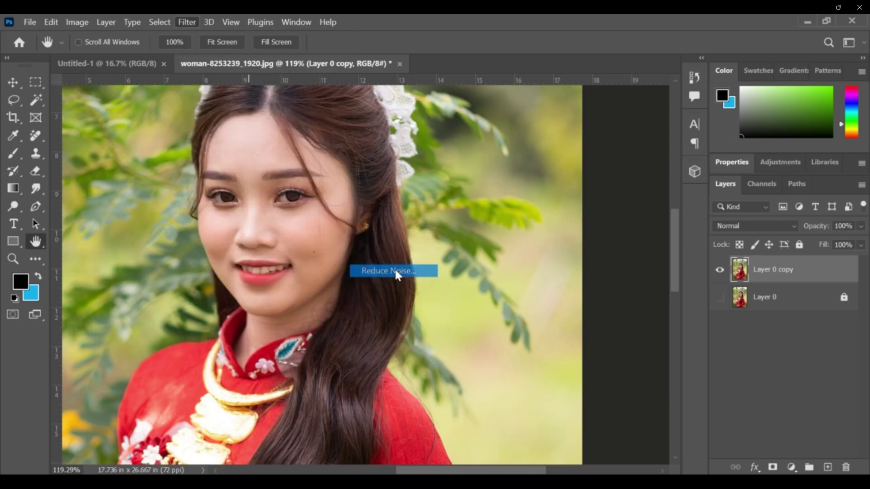
{"action": "left_click_drag", "start_coordinate": [327, 196], "coordinate": [335, 297]}
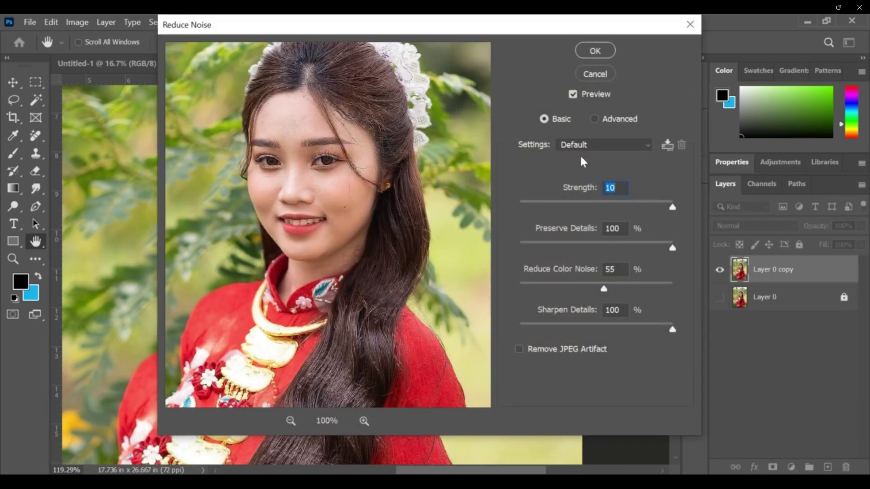
{"action": "left_click_drag", "start_coordinate": [669, 208], "coordinate": [579, 207]}
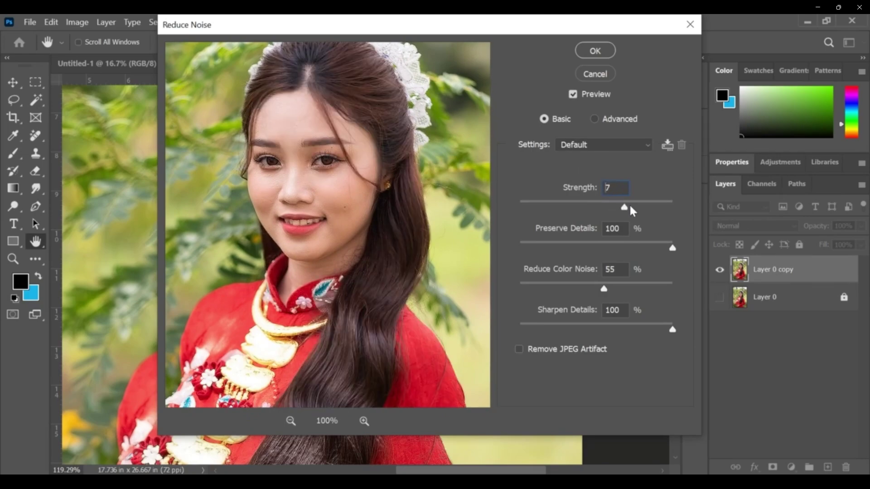
{"action": "left_click_drag", "start_coordinate": [632, 209], "coordinate": [614, 208]}
{"action": "left_click", "coordinate": [647, 146]}
{"action": "left_click", "coordinate": [621, 158]}
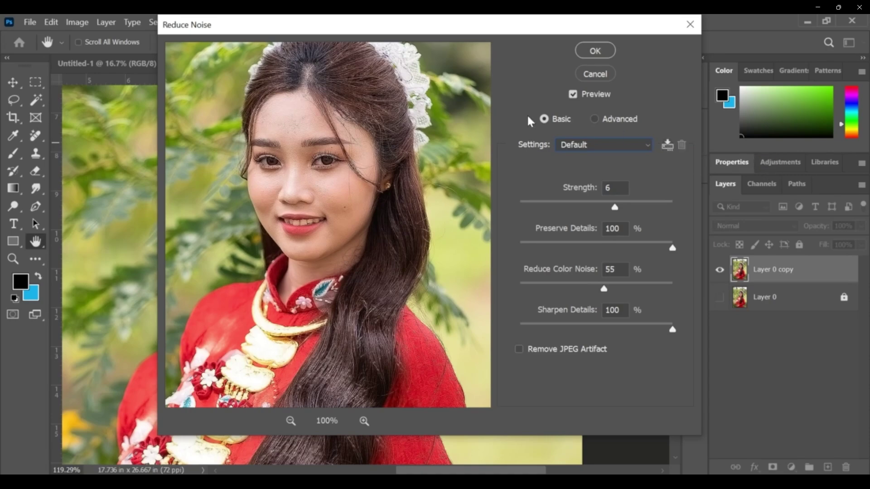
Step: In Advanced Per Channel, set Red strength 2, Green strength 3 with 54% detail, and Blue strength 2
{"action": "left_click", "coordinate": [595, 119]}
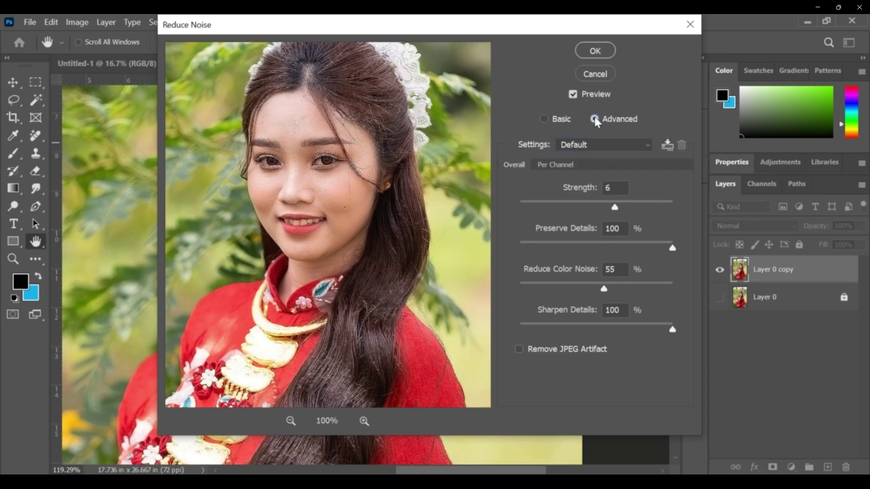
{"action": "left_click", "coordinate": [561, 166]}
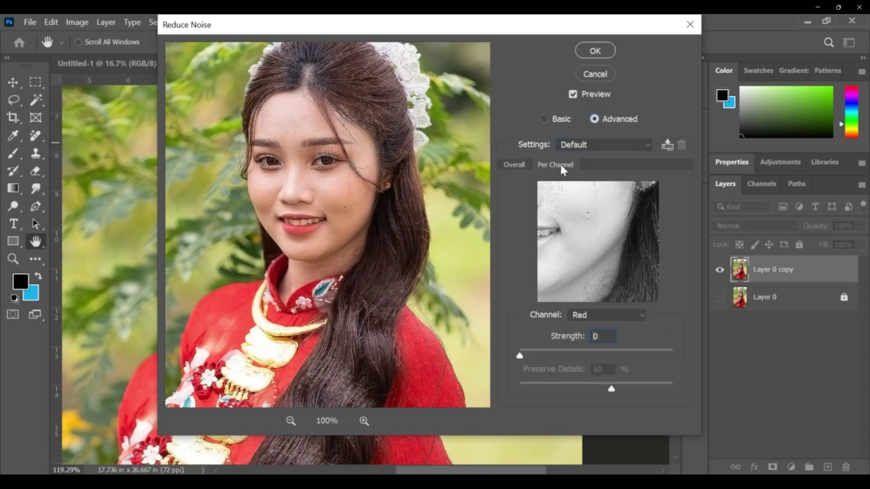
{"action": "left_click_drag", "start_coordinate": [612, 248], "coordinate": [635, 314]}
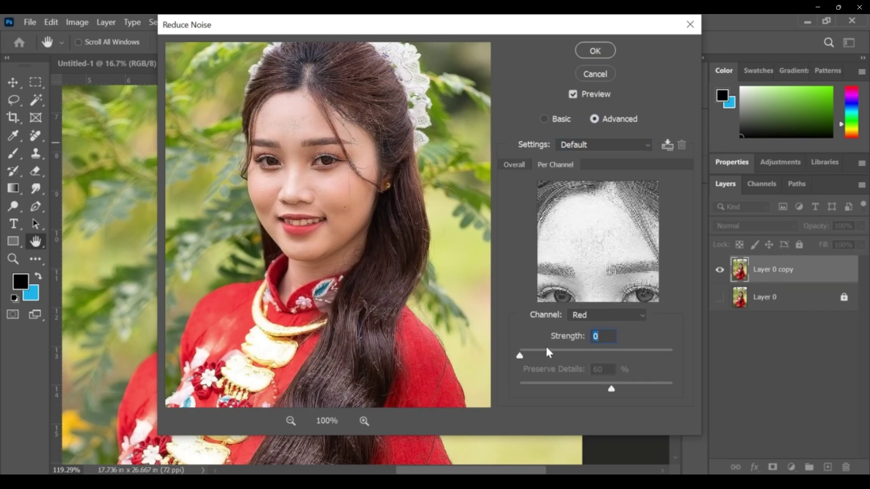
{"action": "left_click_drag", "start_coordinate": [520, 356], "coordinate": [560, 361]}
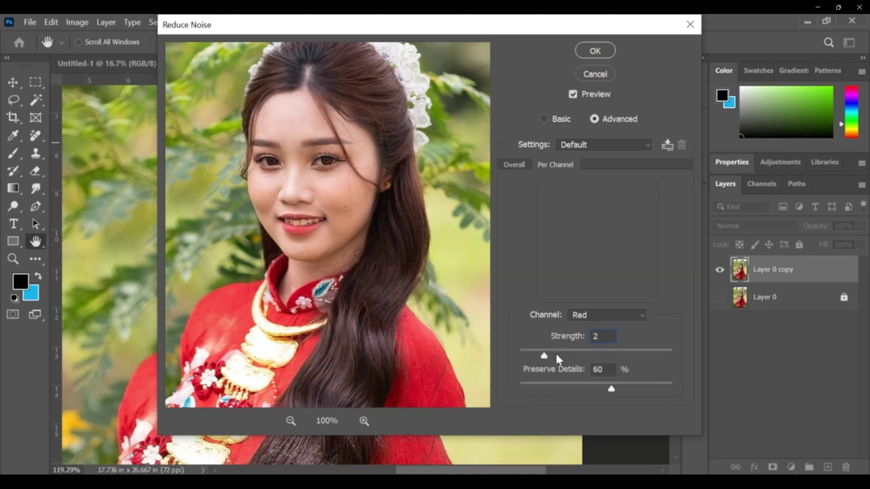
{"action": "left_click", "coordinate": [642, 314]}
{"action": "left_click", "coordinate": [582, 339]}
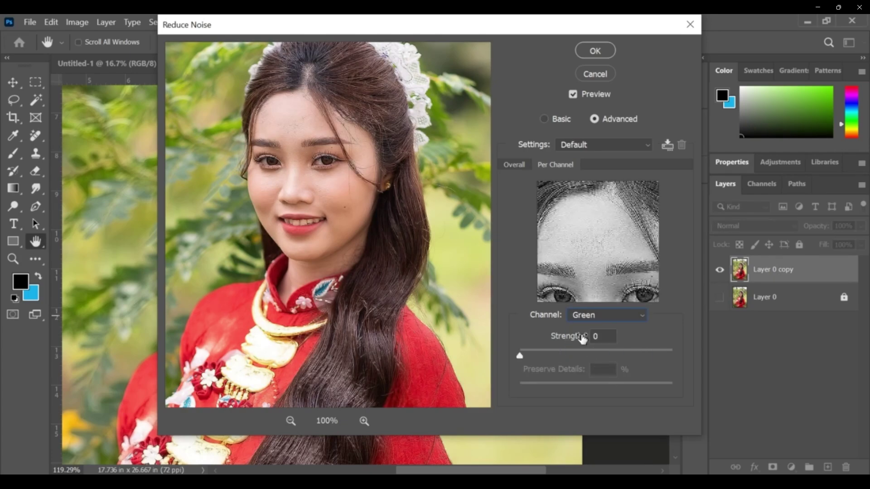
{"action": "left_click_drag", "start_coordinate": [523, 357], "coordinate": [564, 373]}
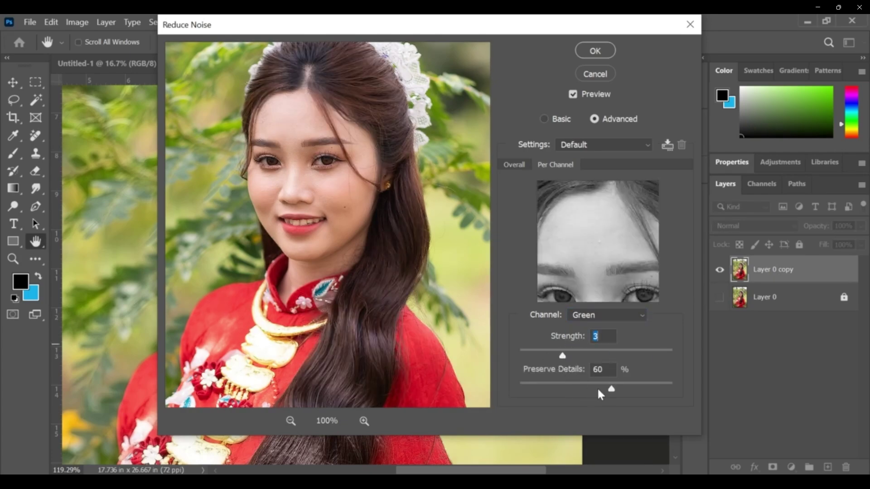
{"action": "mouse_move", "coordinate": [611, 389]}
{"action": "left_mouse_down"}
{"action": "mouse_move", "coordinate": [587, 388]}
{"action": "mouse_move", "coordinate": [603, 389]}
{"action": "left_mouse_up"}
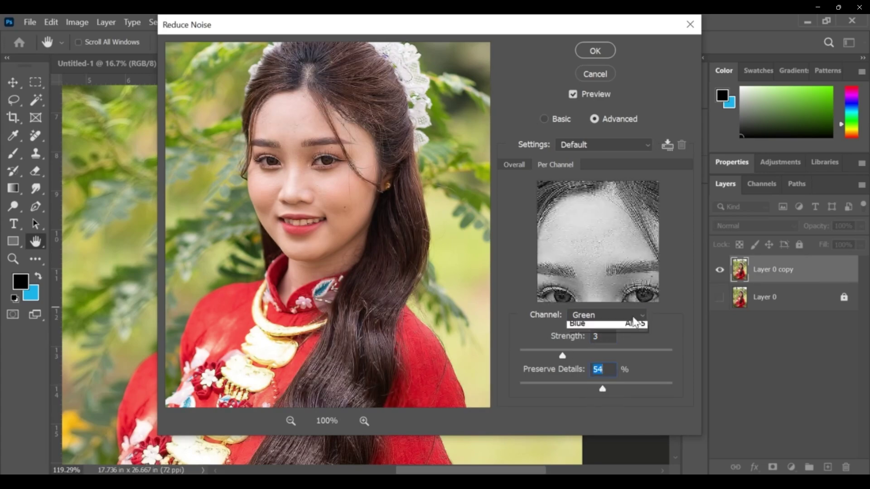
{"action": "left_click", "coordinate": [643, 315]}
{"action": "left_click", "coordinate": [591, 352]}
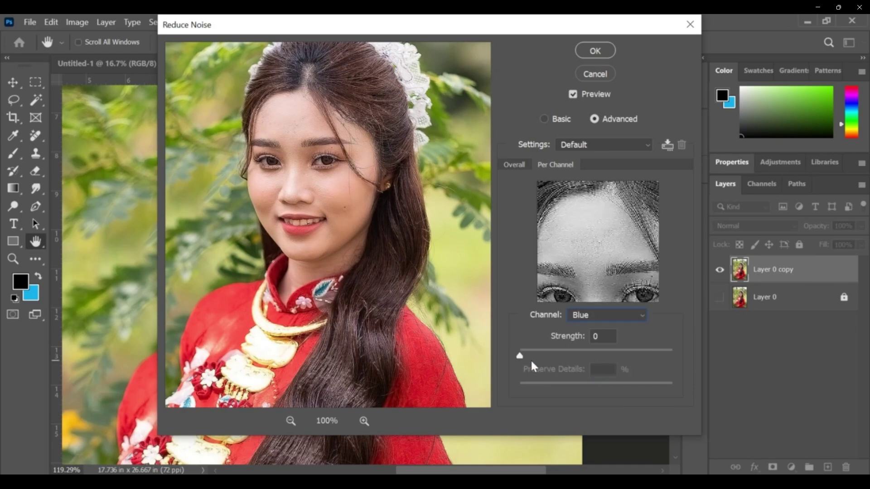
{"action": "left_click_drag", "start_coordinate": [521, 357], "coordinate": [554, 359]}
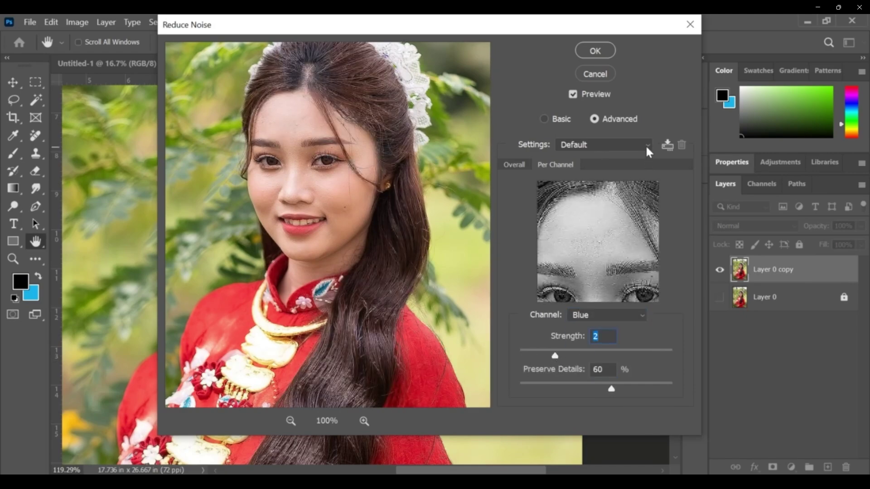
Step: In Basic, set Reduce Color Noise to 58% and Sharpen Details to 81%, leaving JPEG artifact removal off
{"action": "left_click", "coordinate": [544, 119]}
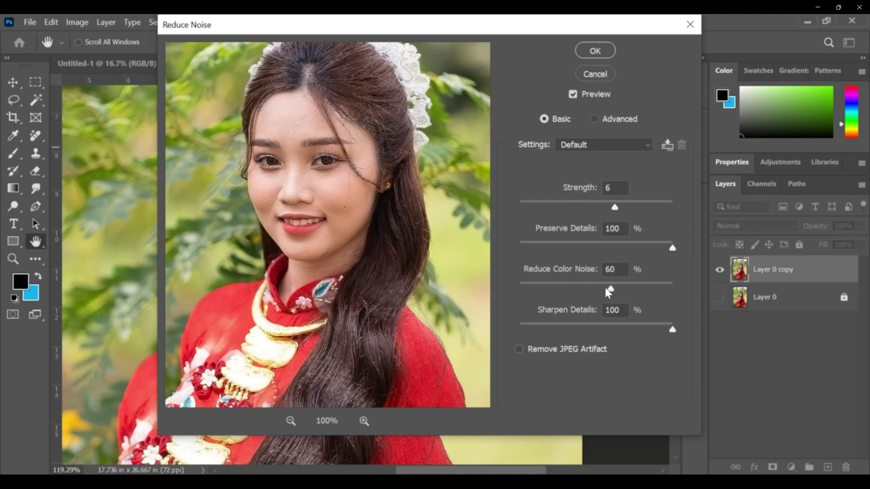
{"action": "left_click_drag", "start_coordinate": [584, 290], "coordinate": [612, 301]}
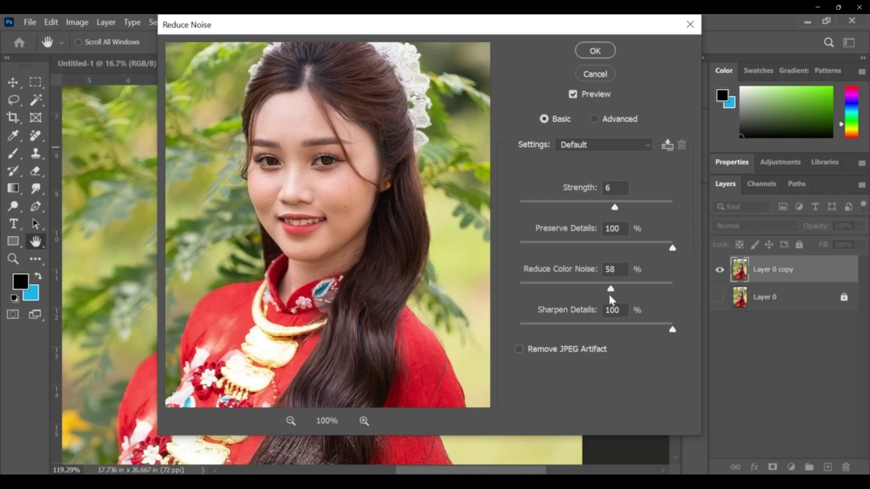
{"action": "left_click", "coordinate": [644, 330]}
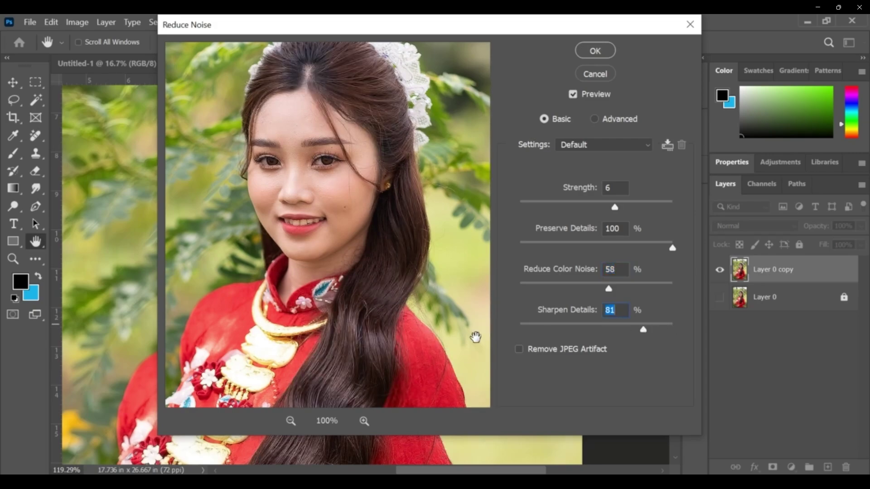
{"action": "left_click", "coordinate": [519, 349]}
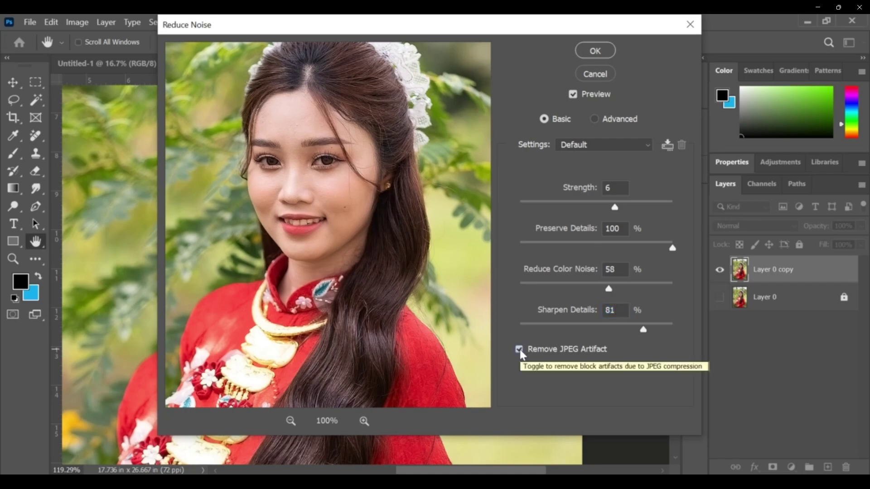
{"action": "left_click", "coordinate": [519, 348]}
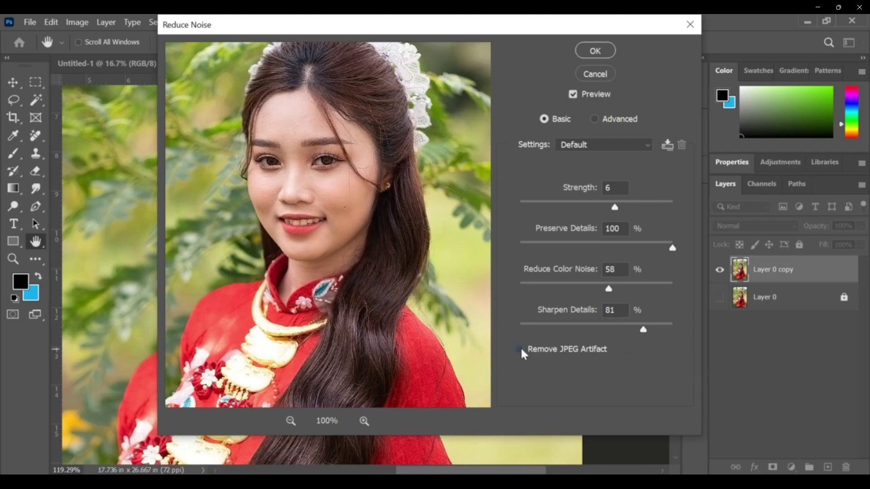
Step: Discard the Reduce Noise preview and centre the woman in the view
{"action": "left_click", "coordinate": [586, 77]}
{"action": "scroll", "coordinate": [315, 263], "scroll_direction": "down", "scroll_amount": 3}
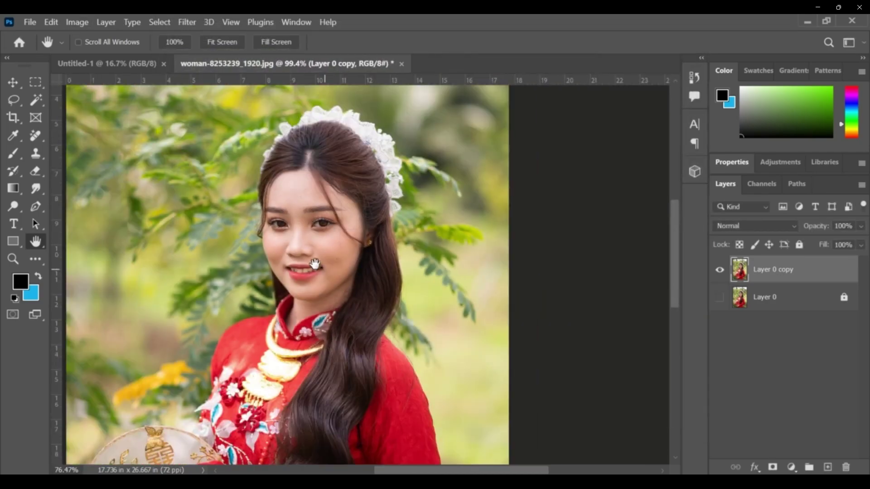
{"action": "scroll", "coordinate": [539, 198], "scroll_direction": "up", "scroll_amount": 1}
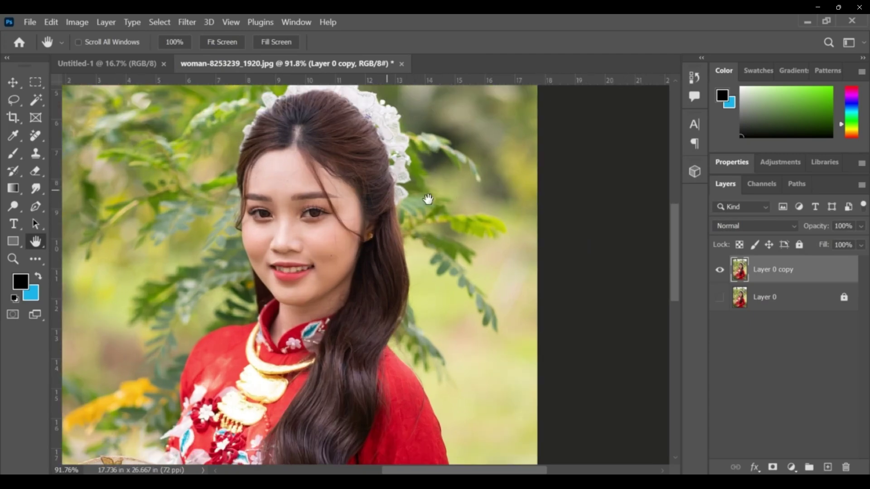
{"action": "left_click_drag", "start_coordinate": [428, 199], "coordinate": [585, 211]}
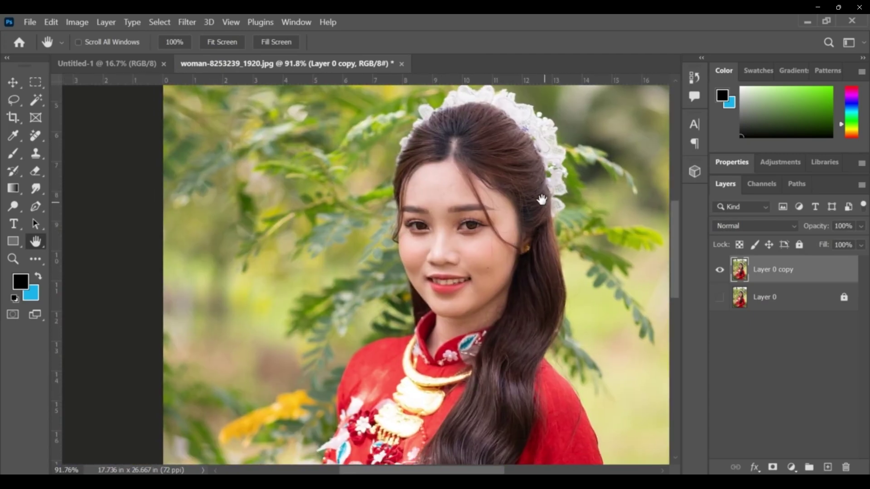
Step: Apply Pixelate > Color Halftone with Max. Radius 10 and zoom to inspect the dots
{"action": "left_click", "coordinate": [187, 21]}
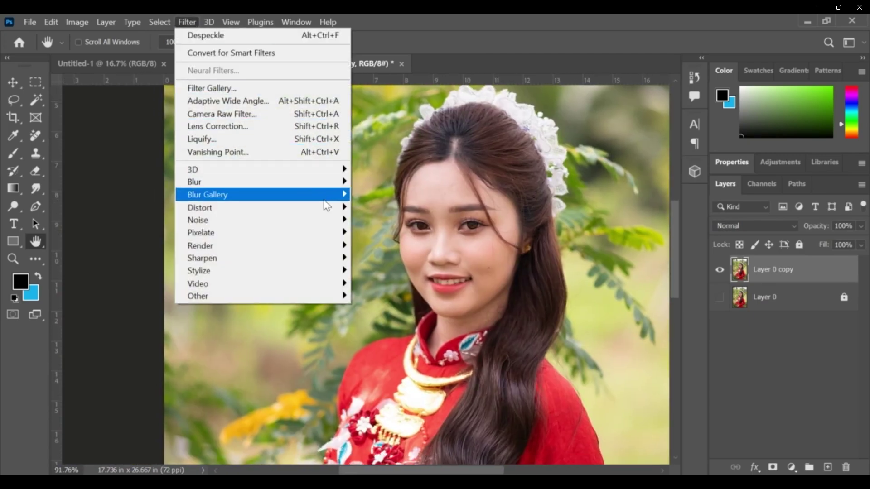
{"action": "mouse_move", "coordinate": [335, 220]}
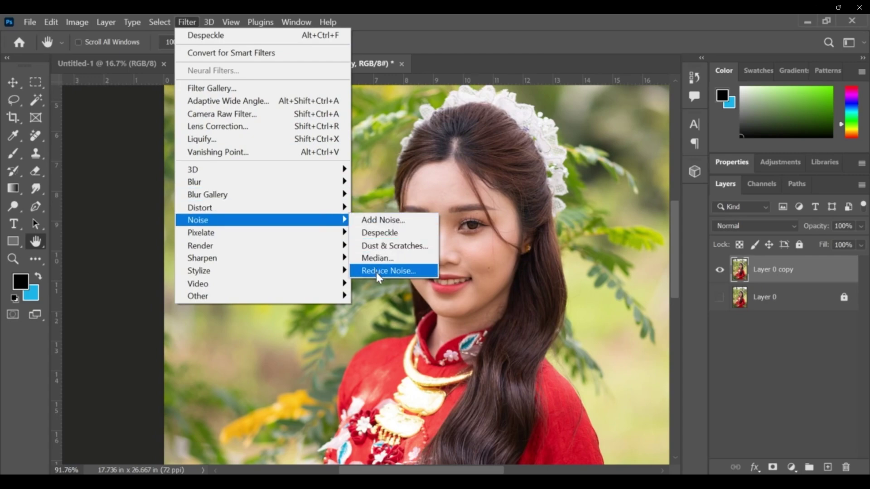
{"action": "mouse_move", "coordinate": [250, 237]}
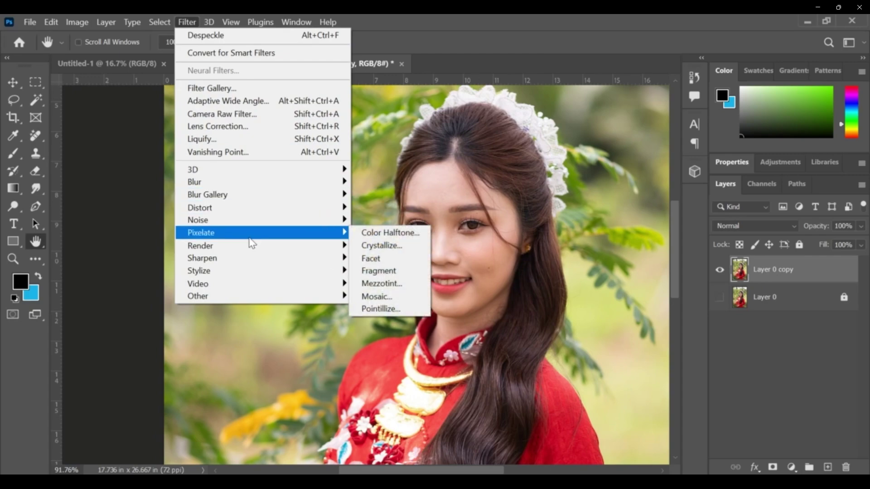
{"action": "left_click", "coordinate": [356, 235]}
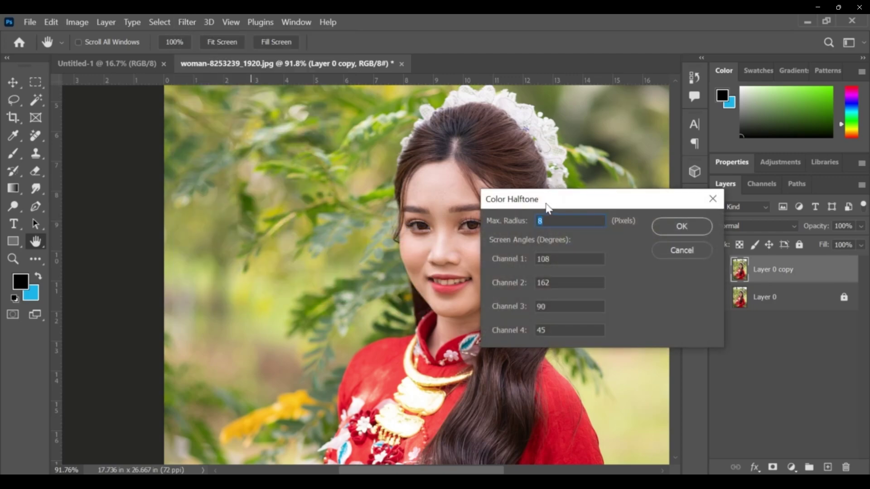
{"action": "left_click_drag", "start_coordinate": [546, 208], "coordinate": [163, 226]}
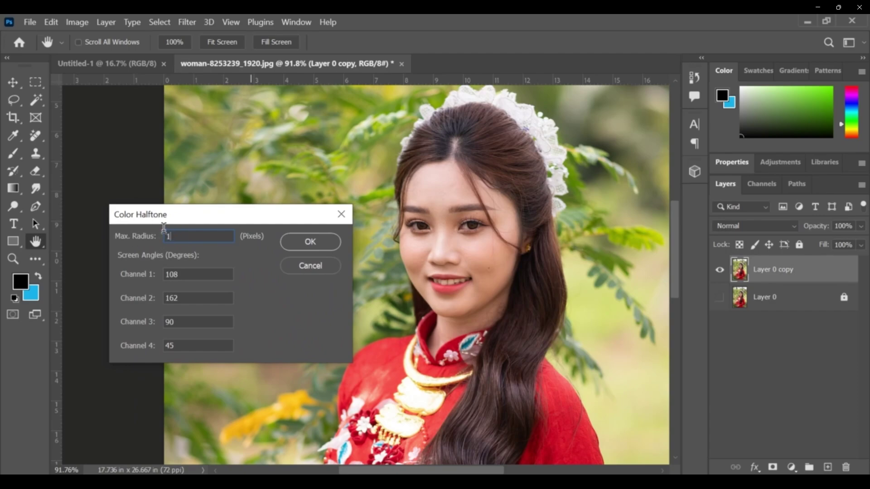
{"action": "type", "text": "0"}
{"action": "left_click", "coordinate": [299, 243]}
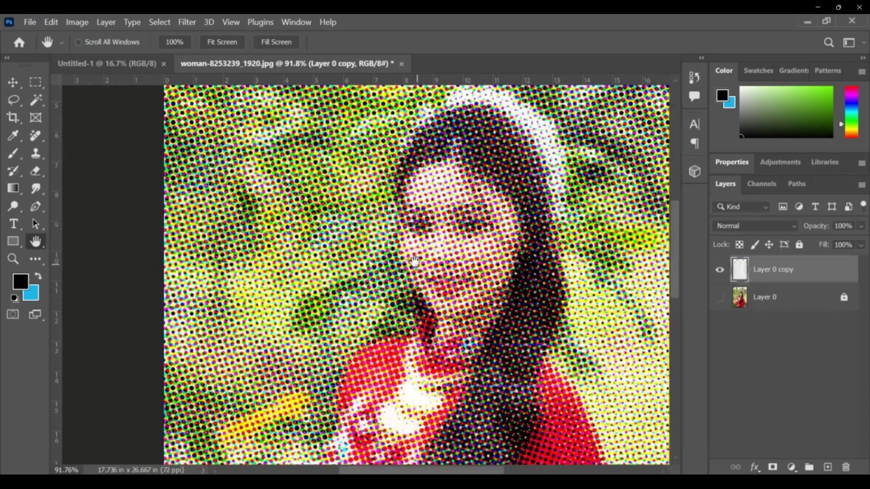
{"action": "scroll", "coordinate": [375, 266], "scroll_direction": "down", "scroll_amount": 3}
{"action": "scroll", "coordinate": [375, 265], "scroll_direction": "down", "scroll_amount": 2}
{"action": "scroll", "coordinate": [358, 254], "scroll_direction": "up", "scroll_amount": 5}
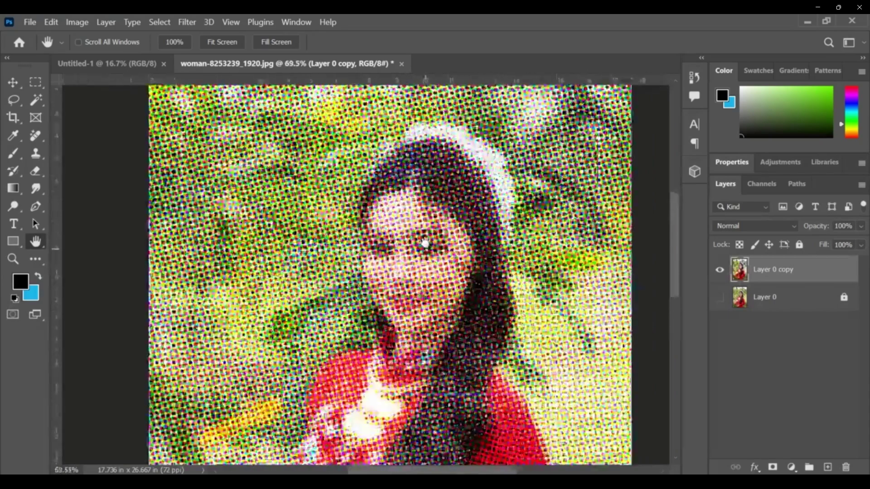
{"action": "scroll", "coordinate": [328, 240], "scroll_direction": "down", "scroll_amount": 4}
{"action": "scroll", "coordinate": [328, 241], "scroll_direction": "down", "scroll_amount": 3}
{"action": "scroll", "coordinate": [398, 252], "scroll_direction": "up", "scroll_amount": 2}
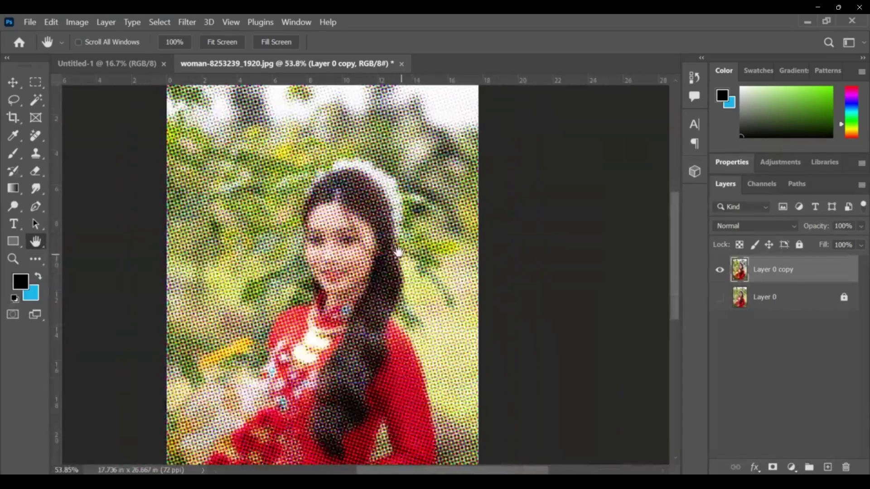
Step: Undo the Color Halftone and bring up Pixelate > Crystallize with its dialog moved off the portrait
{"action": "key", "text": "ctrl+z"}
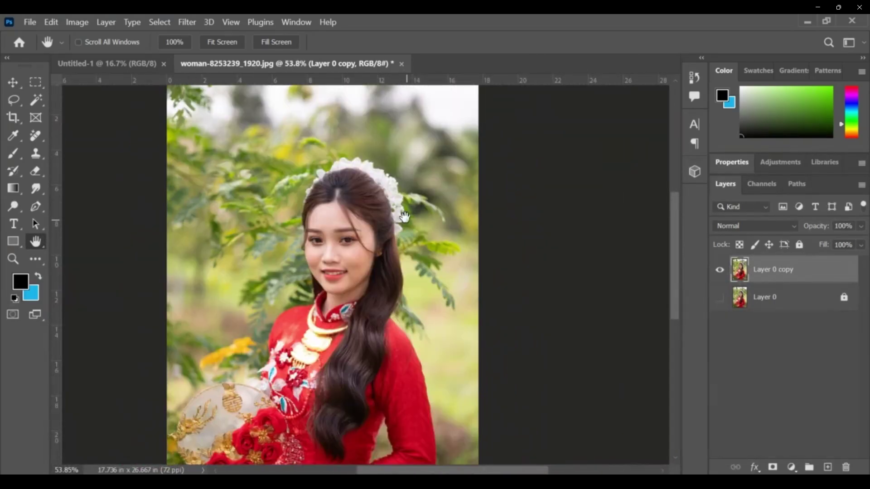
{"action": "scroll", "coordinate": [397, 218], "scroll_direction": "up", "scroll_amount": 2}
{"action": "left_click", "coordinate": [186, 24]}
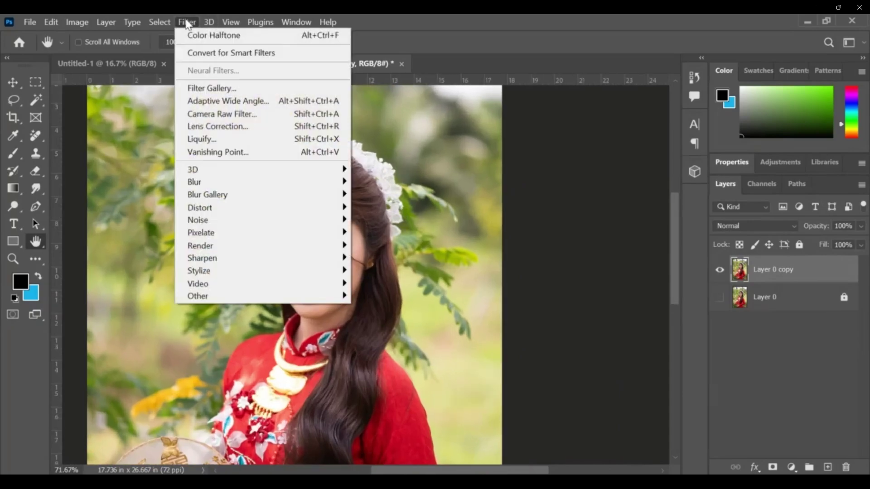
{"action": "mouse_move", "coordinate": [333, 235]}
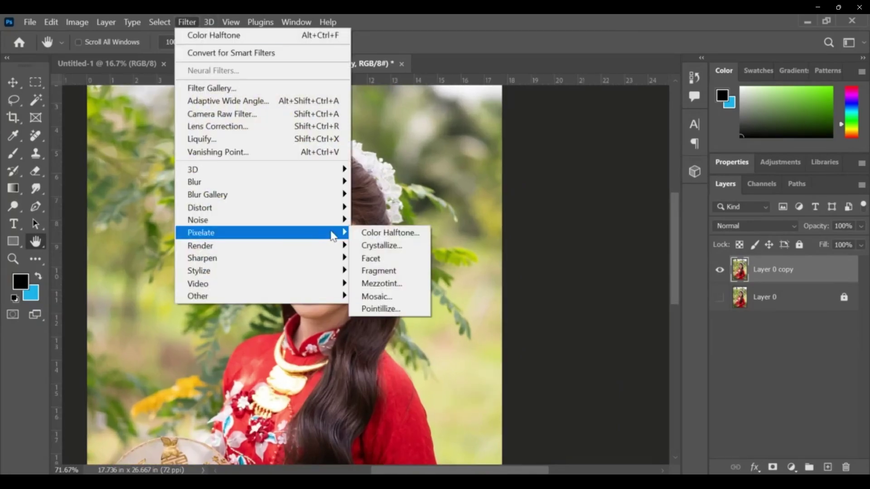
{"action": "left_click", "coordinate": [405, 247]}
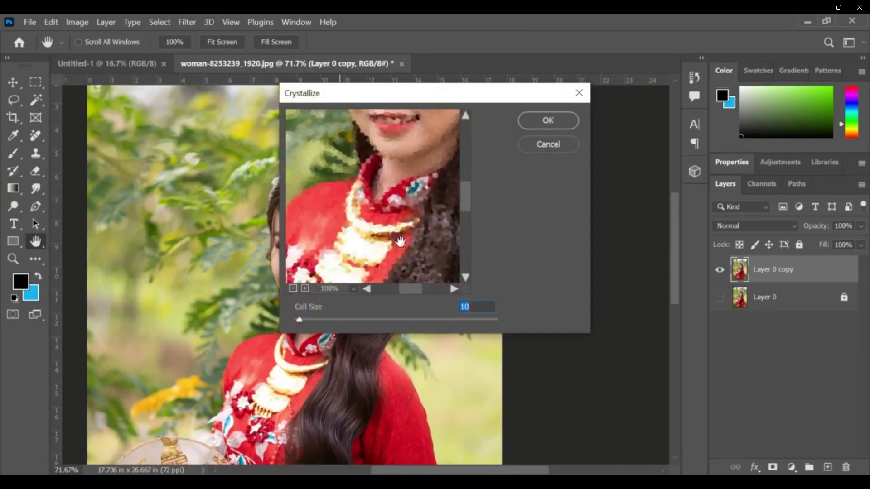
{"action": "left_click_drag", "start_coordinate": [440, 96], "coordinate": [630, 183]}
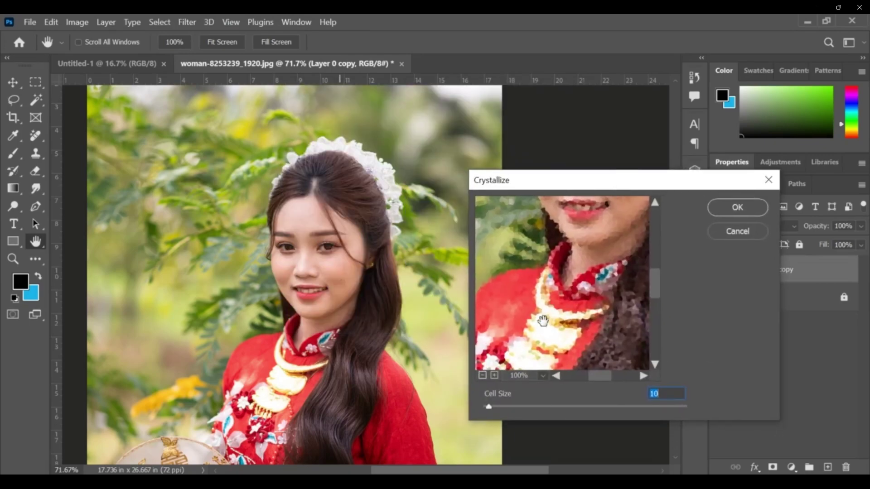
Step: Apply Crystallize at Cell Size 15 with the face framed, inspect it, then undo it
{"action": "left_click_drag", "start_coordinate": [492, 409], "coordinate": [497, 409]}
{"action": "left_click_drag", "start_coordinate": [589, 213], "coordinate": [572, 317]}
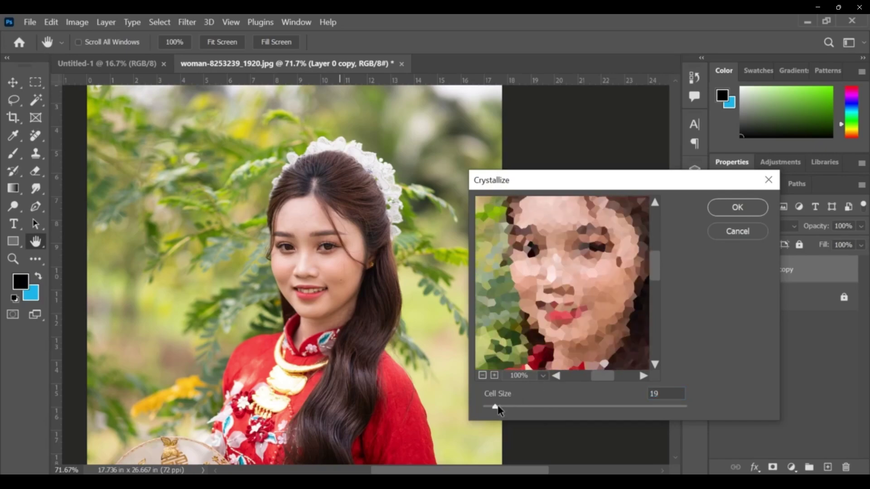
{"action": "left_click_drag", "start_coordinate": [498, 410], "coordinate": [493, 409]}
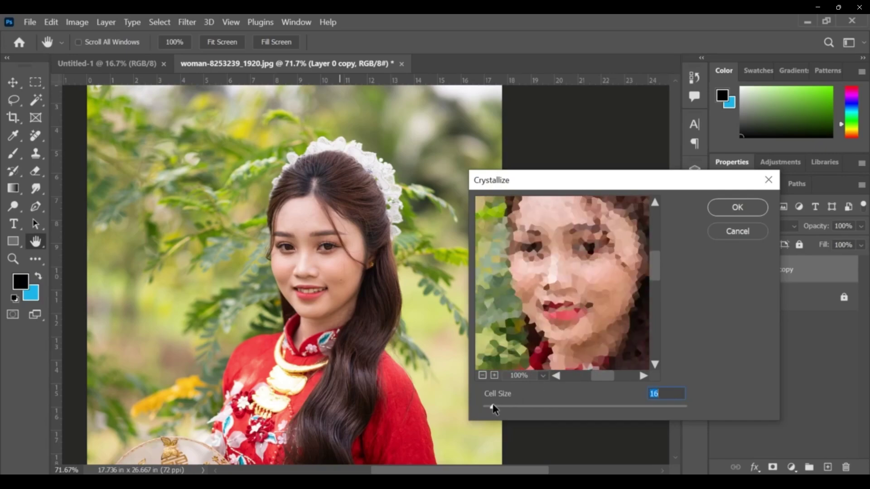
{"action": "left_click", "coordinate": [737, 207]}
{"action": "scroll", "coordinate": [349, 234], "scroll_direction": "up", "scroll_amount": 5}
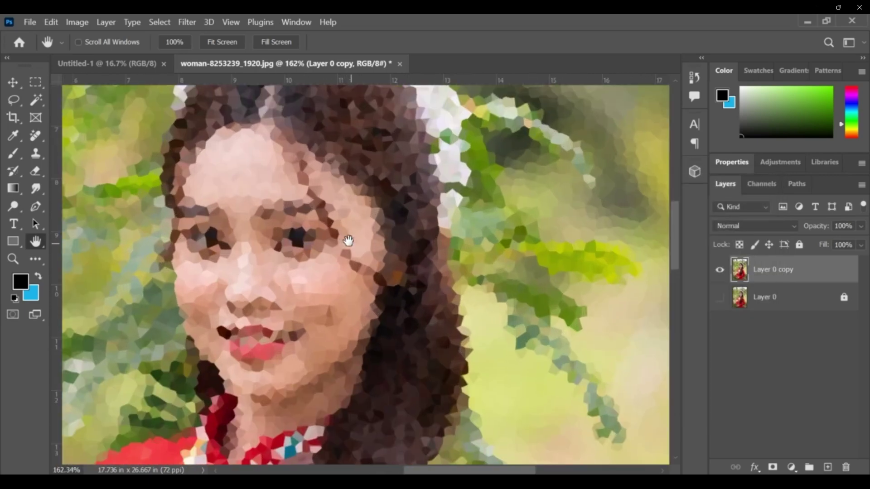
{"action": "scroll", "coordinate": [347, 243], "scroll_direction": "down", "scroll_amount": 5}
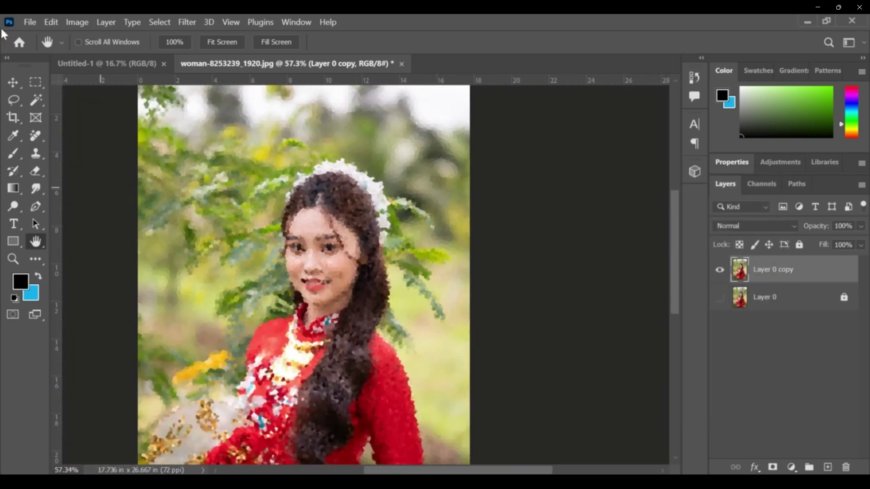
{"action": "key", "text": "ctrl+z"}
Step: Apply Pixelate > Facet to the portrait and zoom in to inspect it
{"action": "left_click", "coordinate": [185, 21]}
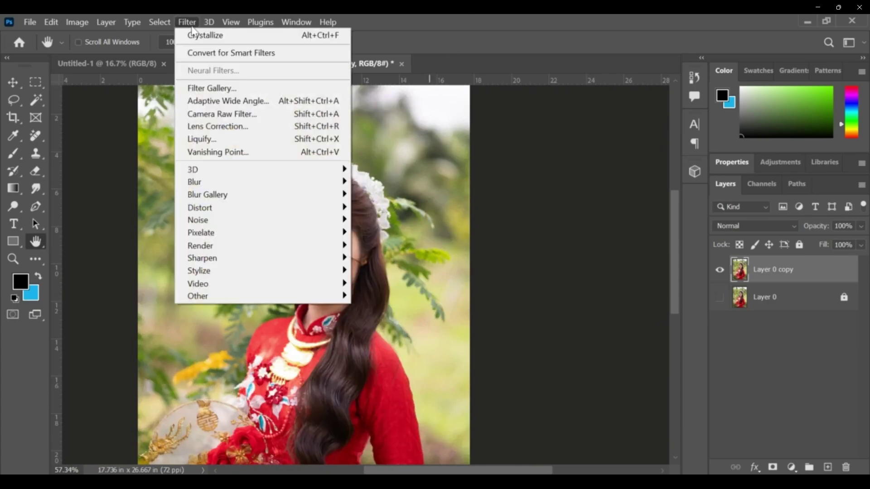
{"action": "mouse_move", "coordinate": [331, 233]}
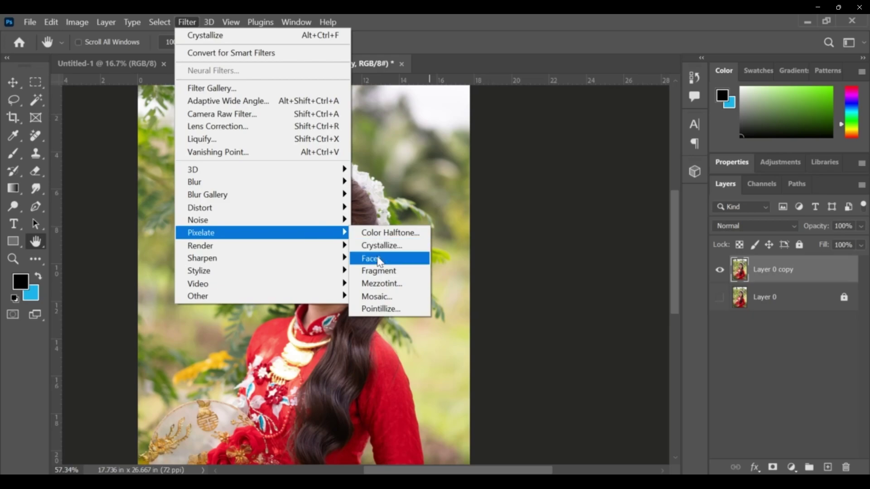
{"action": "left_click", "coordinate": [375, 257]}
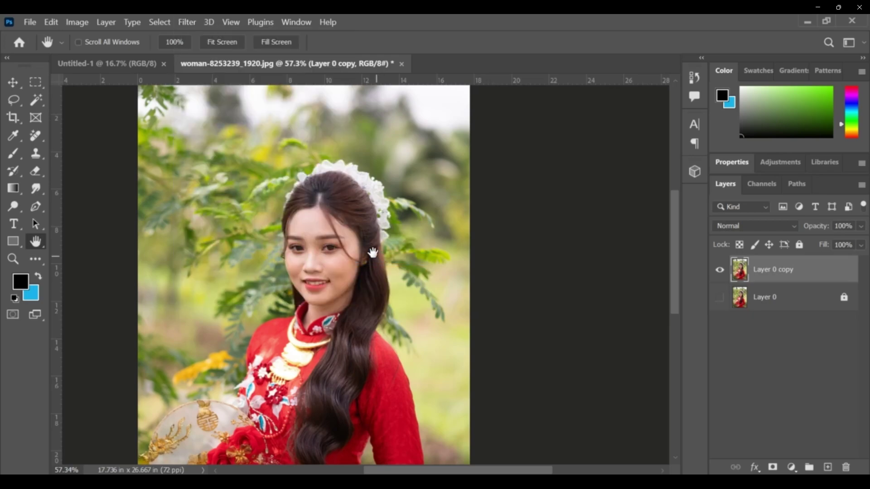
{"action": "scroll", "coordinate": [372, 251], "scroll_direction": "up", "scroll_amount": 10}
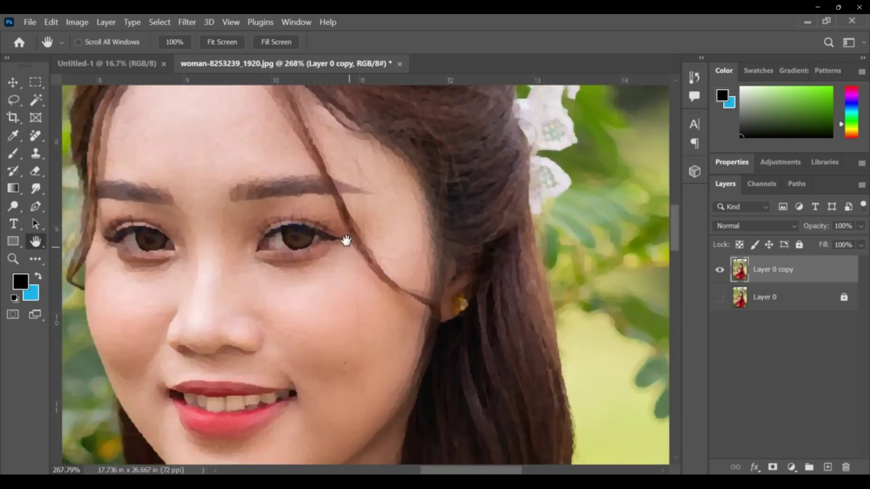
{"action": "scroll", "coordinate": [346, 240], "scroll_direction": "up", "scroll_amount": 1}
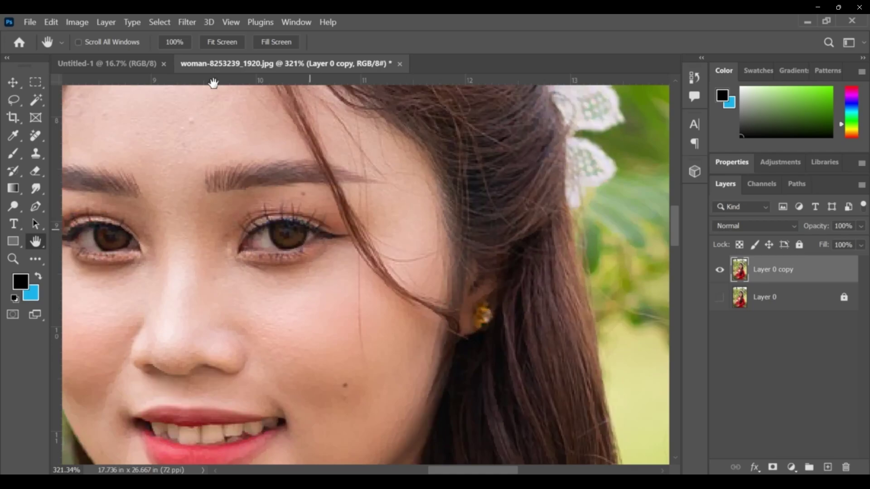
{"action": "scroll", "coordinate": [173, 140], "scroll_direction": "down", "scroll_amount": 3}
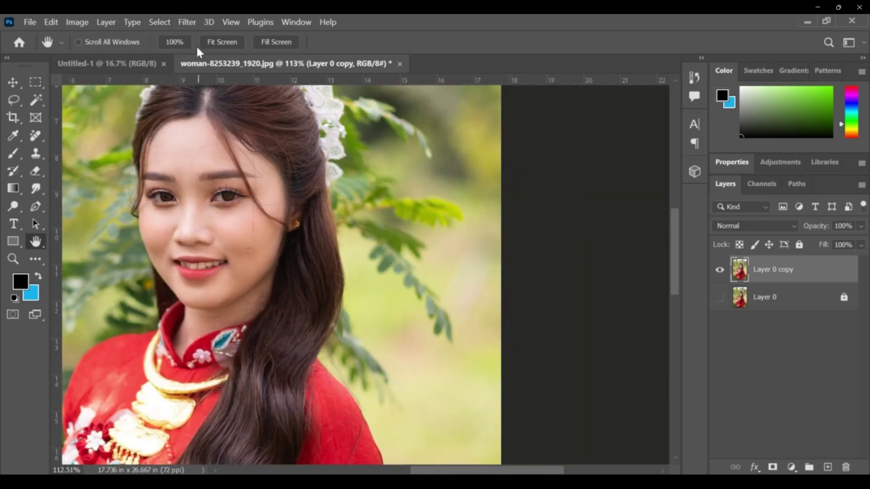
Step: Try Pixelate > Fragment on the portrait, inspect it, then undo it
{"action": "left_click", "coordinate": [195, 23]}
{"action": "mouse_move", "coordinate": [326, 233]}
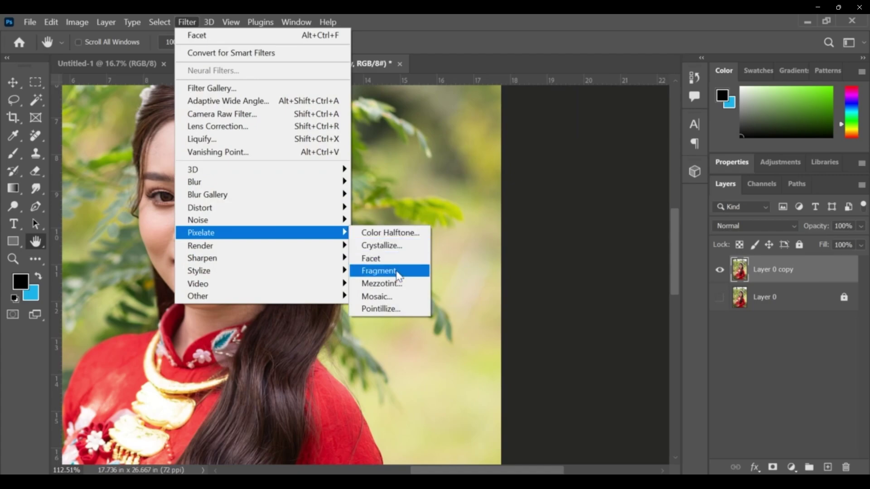
{"action": "left_click", "coordinate": [378, 271]}
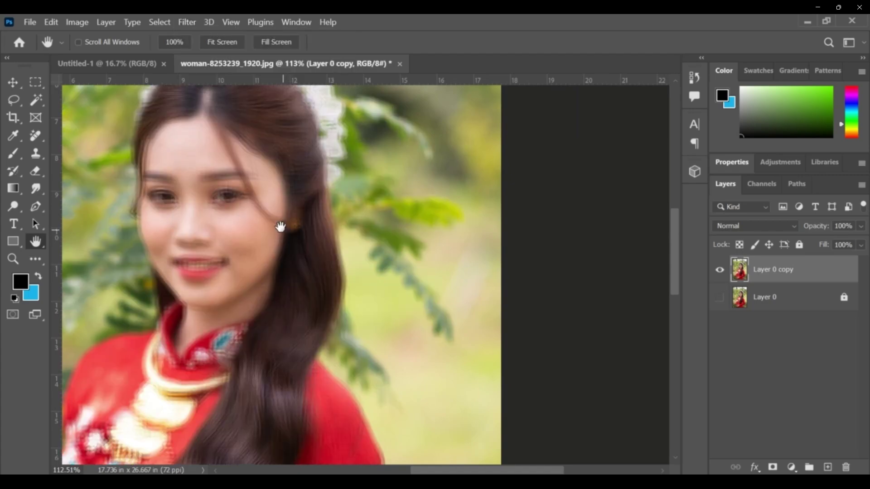
{"action": "scroll", "coordinate": [280, 227], "scroll_direction": "up", "scroll_amount": 1}
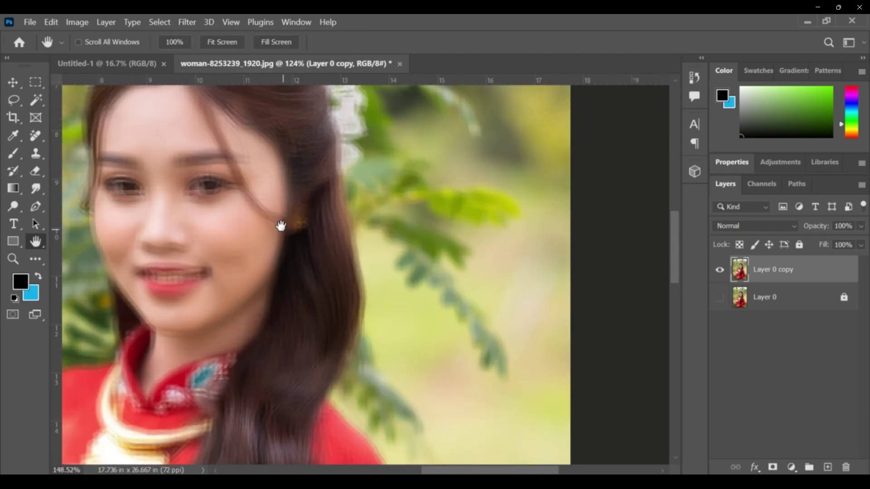
{"action": "scroll", "coordinate": [259, 230], "scroll_direction": "down", "scroll_amount": 2}
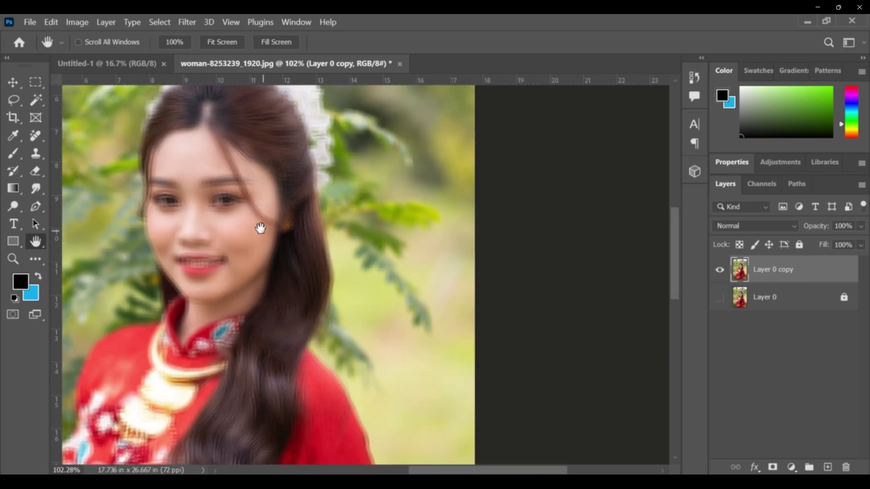
{"action": "key", "text": "ctrl+z"}
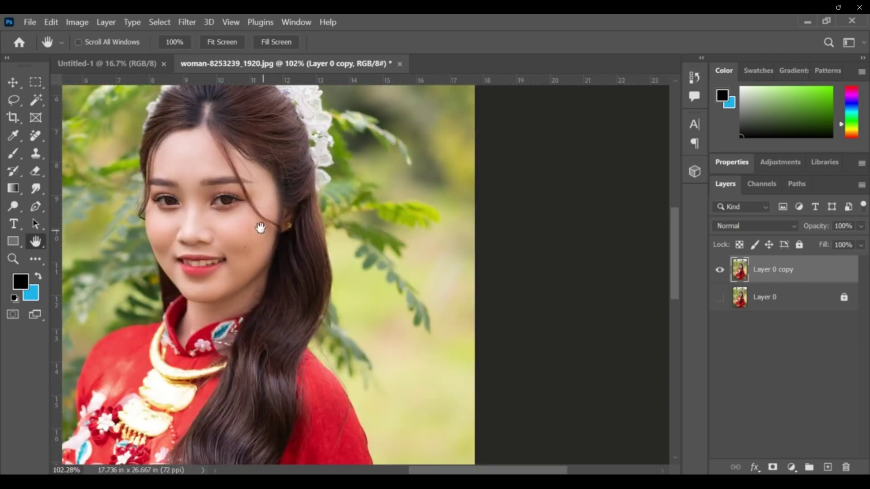
Step: Preview Mezzotint on the portrait with Grainy Dots, Coarse Dots and then Short Lines types
{"action": "left_click", "coordinate": [191, 25]}
{"action": "mouse_move", "coordinate": [342, 222]}
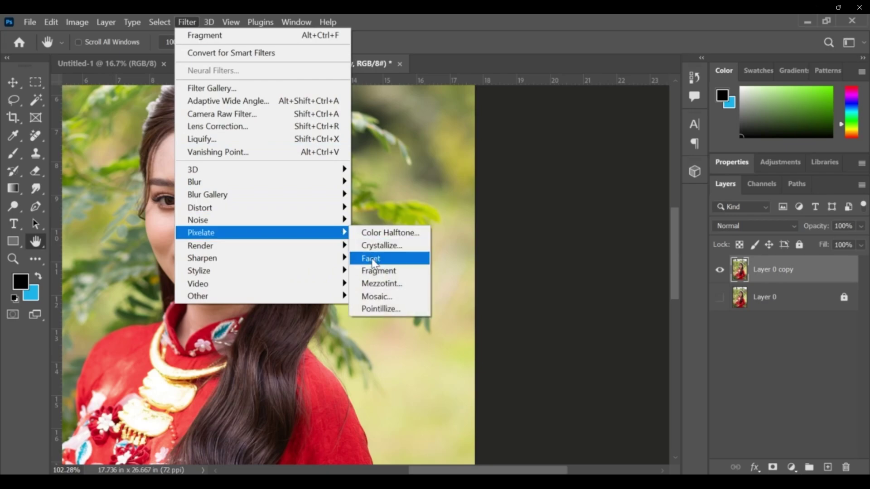
{"action": "left_click", "coordinate": [382, 284]}
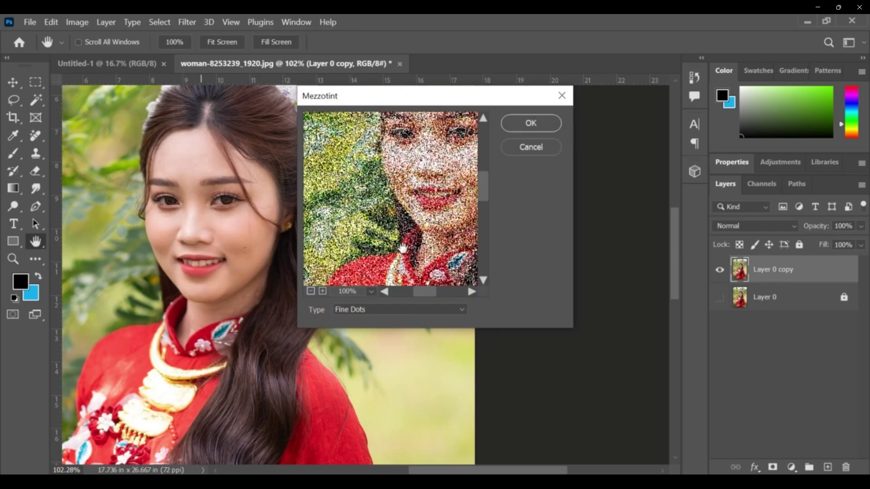
{"action": "left_click_drag", "start_coordinate": [402, 227], "coordinate": [398, 270]}
{"action": "left_click", "coordinate": [458, 310]}
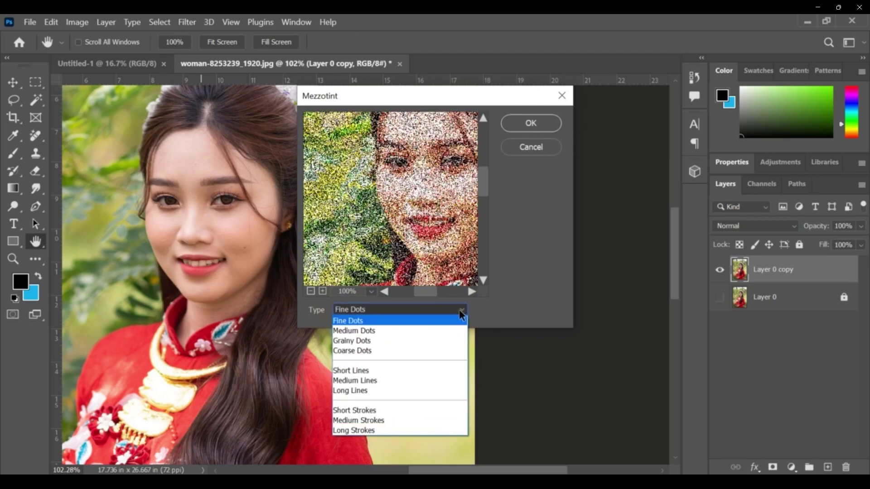
{"action": "left_click", "coordinate": [384, 344]}
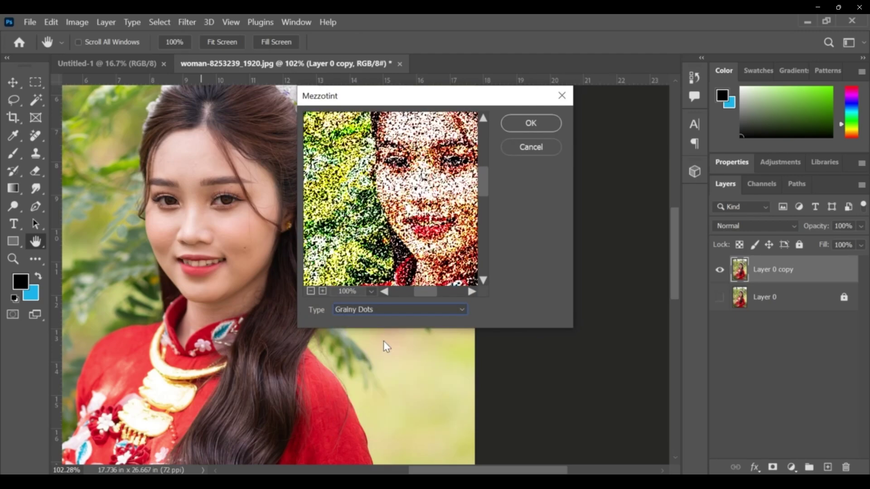
{"action": "left_click", "coordinate": [458, 310]}
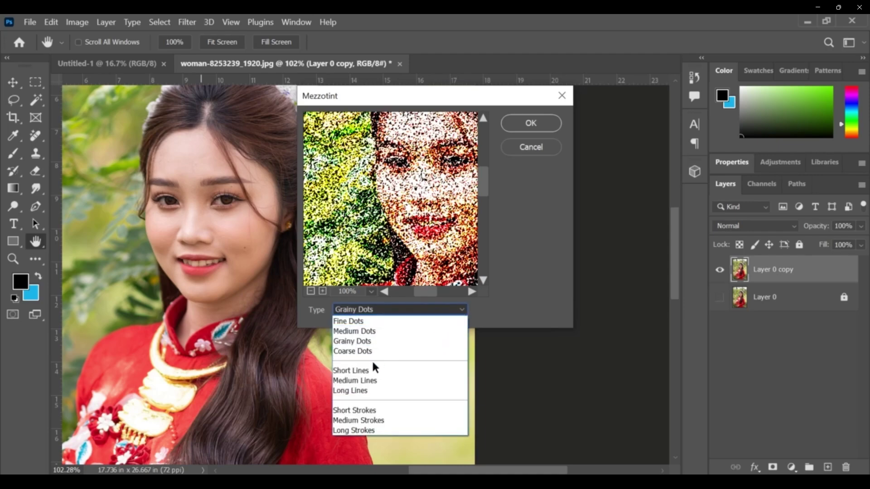
{"action": "left_click", "coordinate": [372, 352]}
{"action": "left_click", "coordinate": [449, 305]}
{"action": "left_click", "coordinate": [368, 368]}
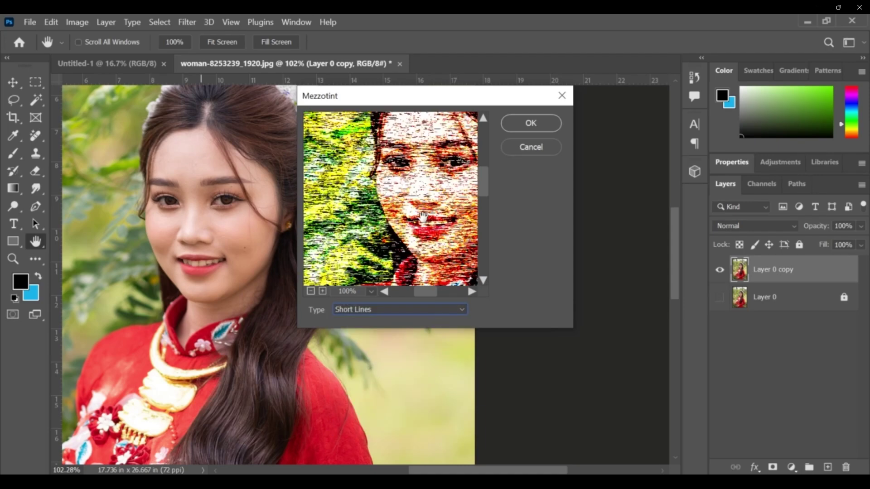
Step: Try Long Lines, apply Mezzotint with Medium Strokes, inspect it, then undo it
{"action": "left_click_drag", "start_coordinate": [422, 222], "coordinate": [414, 268]}
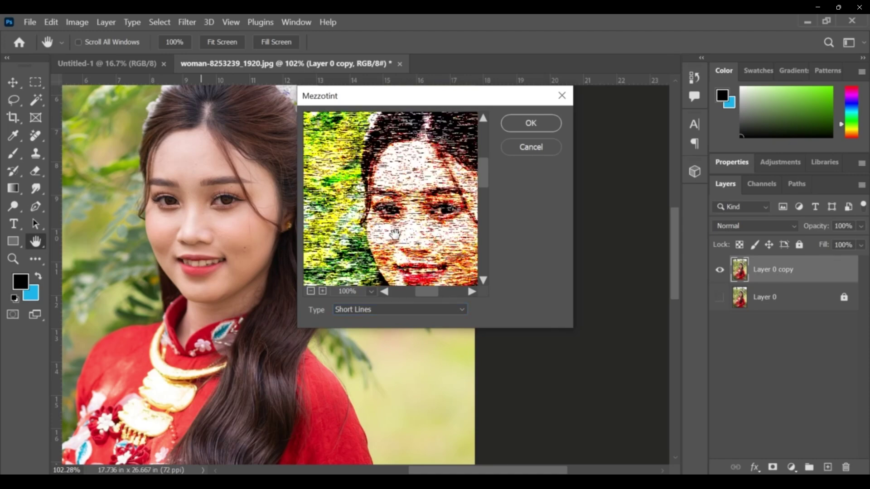
{"action": "left_click", "coordinate": [461, 311]}
{"action": "left_click", "coordinate": [380, 387]}
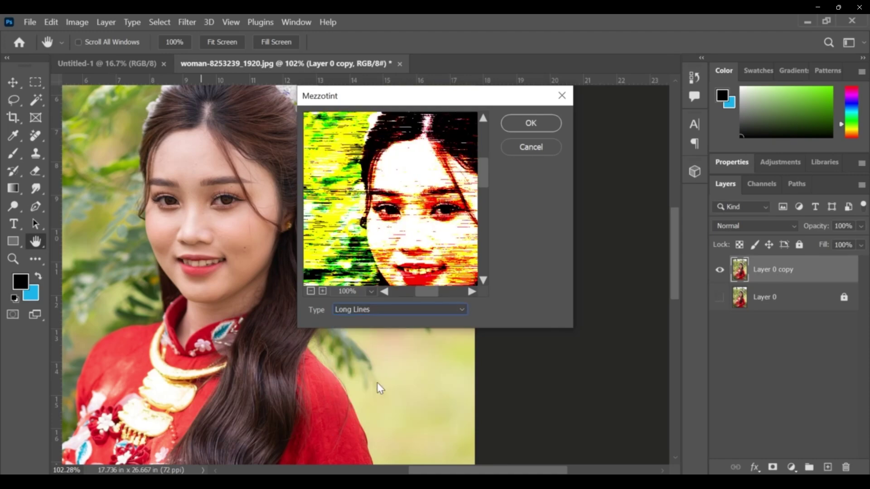
{"action": "left_click", "coordinate": [460, 309]}
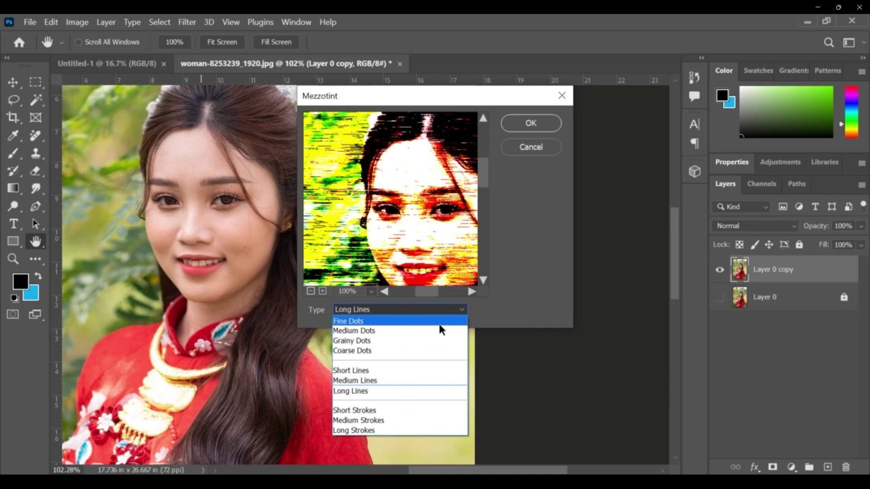
{"action": "left_click", "coordinate": [382, 426]}
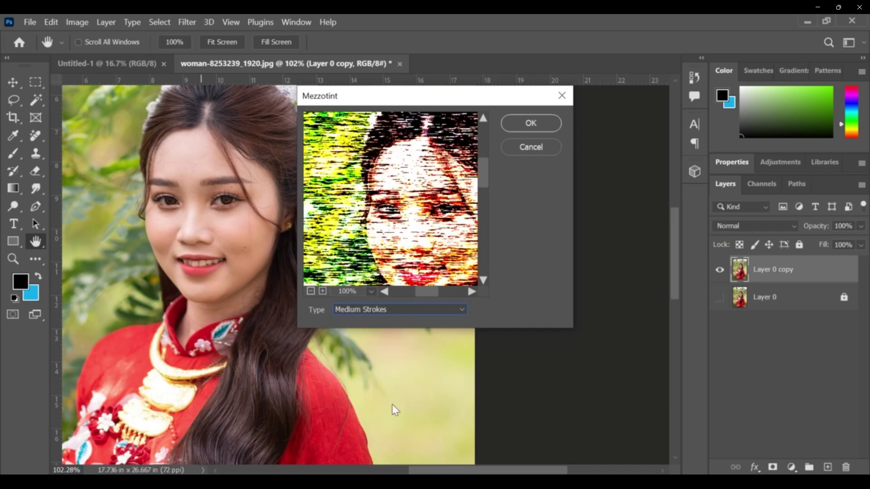
{"action": "left_click_drag", "start_coordinate": [425, 198], "coordinate": [415, 198]}
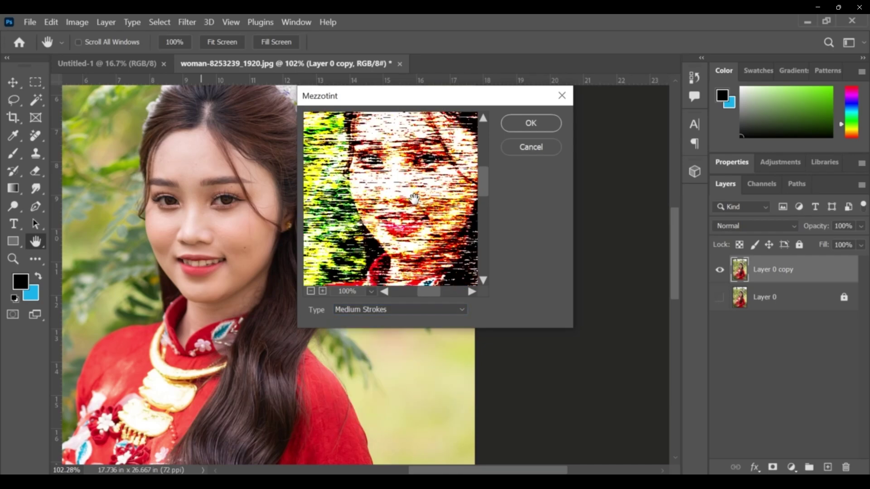
{"action": "left_click", "coordinate": [541, 117]}
{"action": "scroll", "coordinate": [400, 274], "scroll_direction": "down", "scroll_amount": 2}
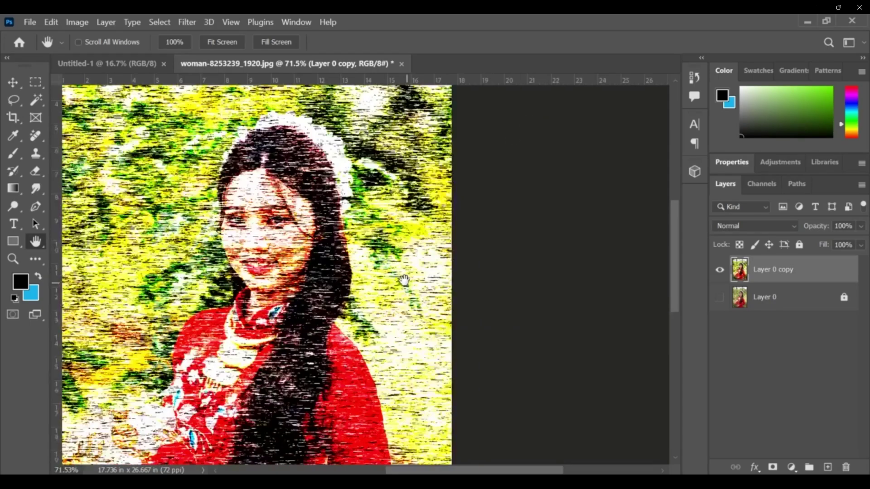
{"action": "scroll", "coordinate": [321, 281], "scroll_direction": "down", "scroll_amount": 2}
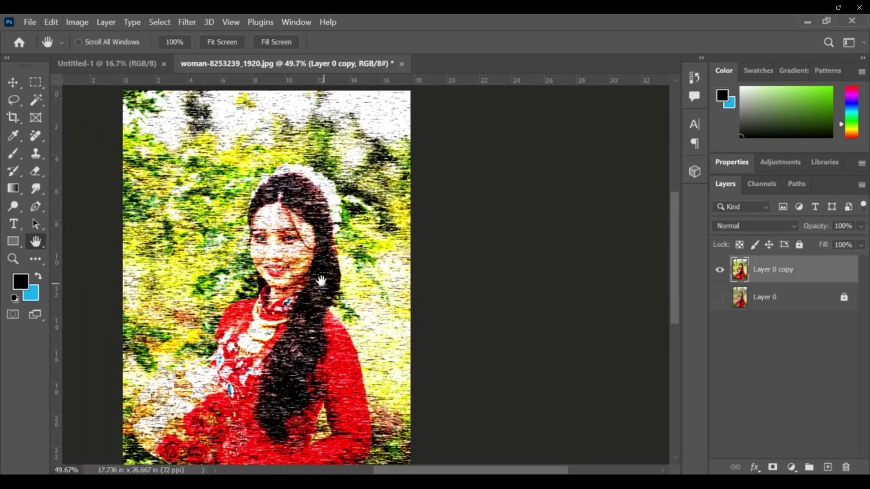
{"action": "key", "text": "ctrl+z"}
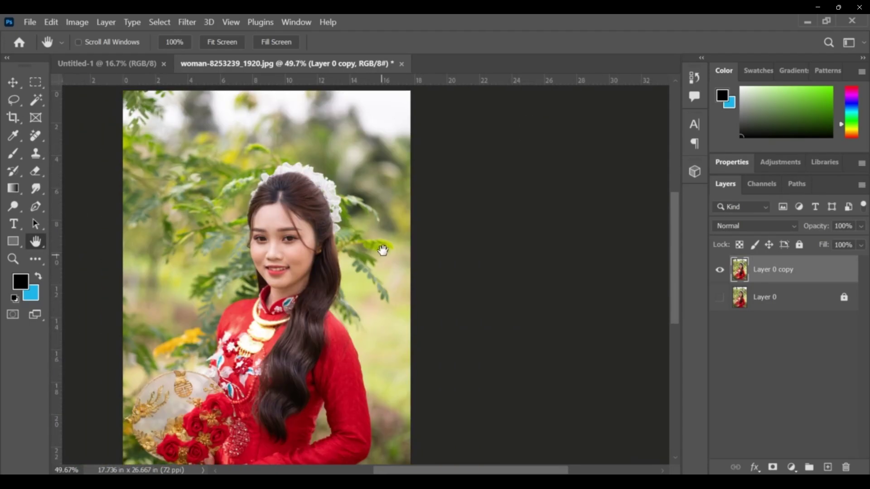
{"action": "scroll", "coordinate": [383, 250], "scroll_direction": "up", "scroll_amount": 1}
Step: Apply Pixelate > Mosaic with Cell Size reduced to 27, inspect the result, then undo it
{"action": "left_click", "coordinate": [194, 25]}
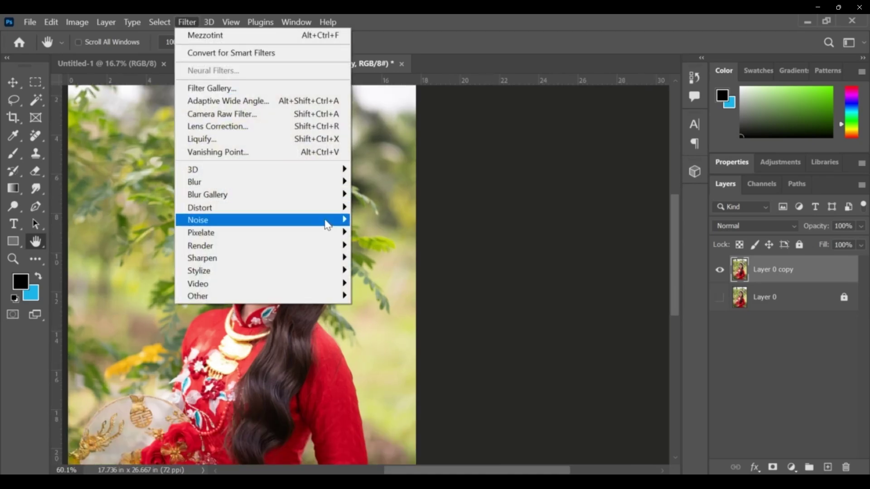
{"action": "mouse_move", "coordinate": [338, 233]}
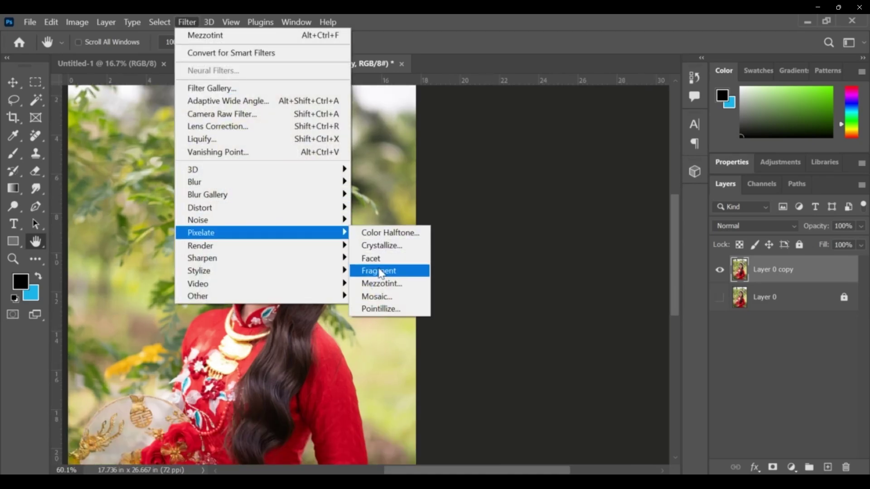
{"action": "left_click", "coordinate": [394, 298]}
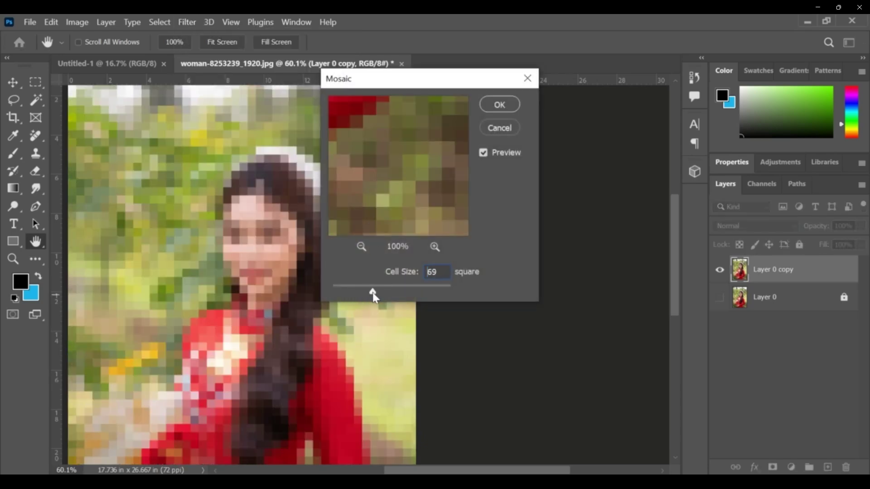
{"action": "left_click_drag", "start_coordinate": [376, 292], "coordinate": [347, 291]}
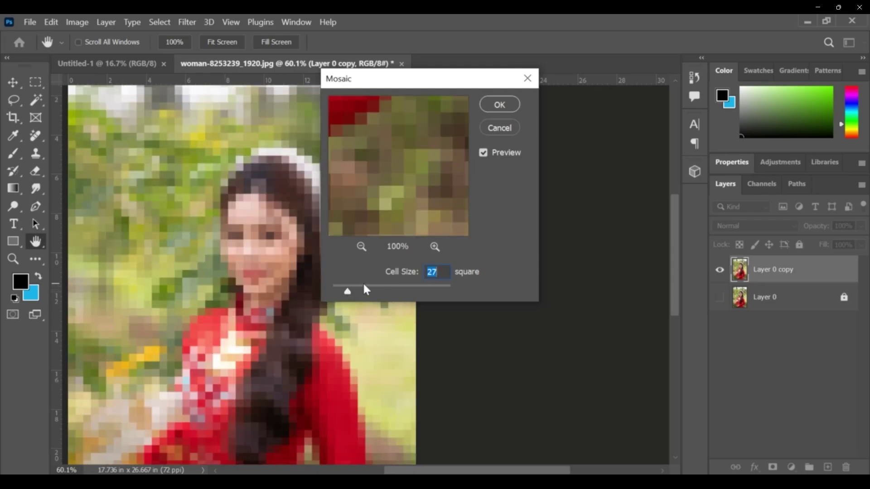
{"action": "left_click", "coordinate": [499, 104]}
{"action": "scroll", "coordinate": [386, 283], "scroll_direction": "down", "scroll_amount": 1}
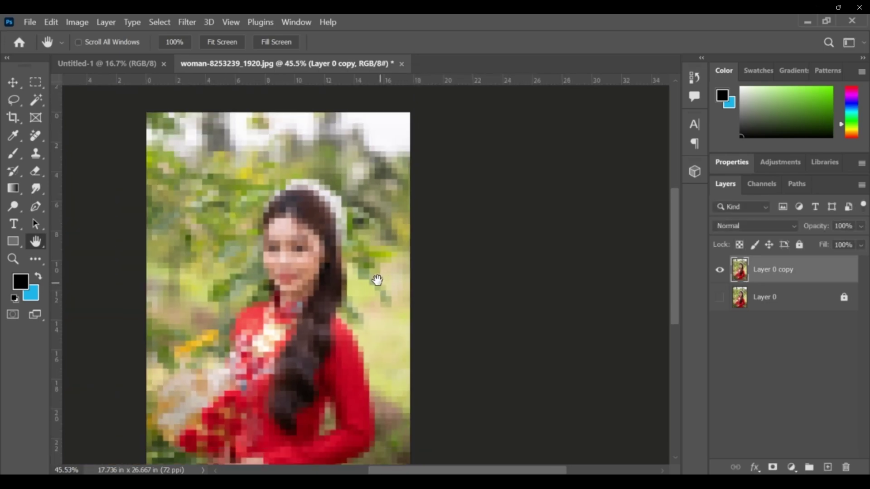
{"action": "key", "text": "ctrl+z"}
{"action": "scroll", "coordinate": [377, 280], "scroll_direction": "up", "scroll_amount": 1}
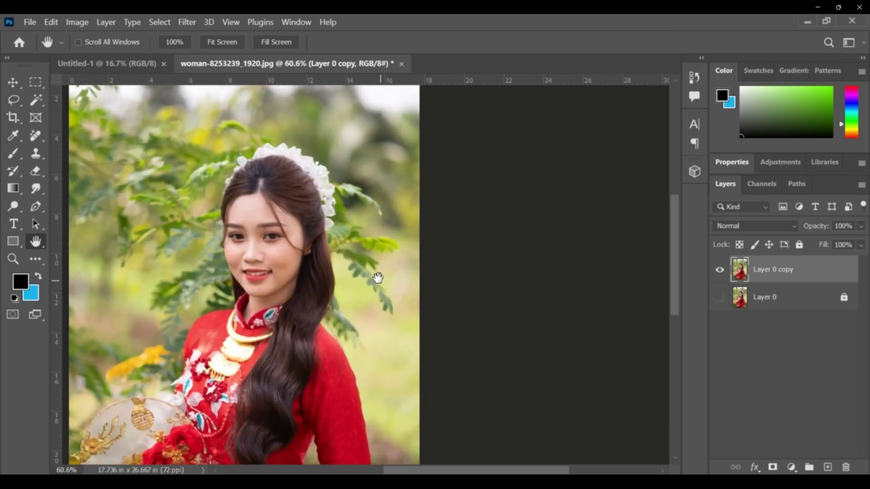
Step: Apply Pixelate > Pointillize at Cell Size 12 with her face framed, then undo it
{"action": "left_click", "coordinate": [187, 22]}
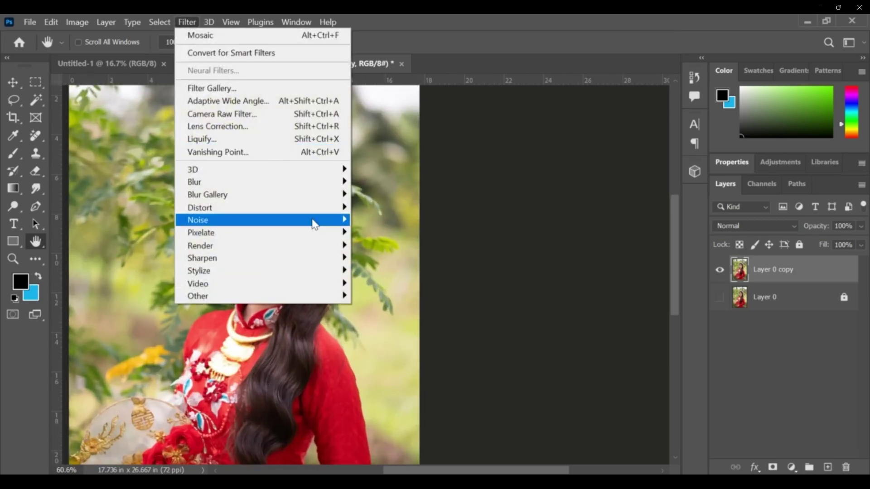
{"action": "mouse_move", "coordinate": [329, 234]}
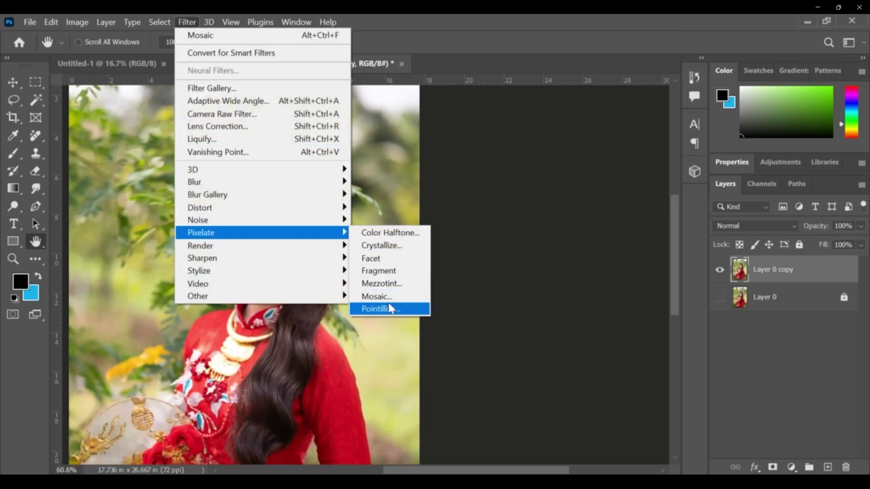
{"action": "left_click", "coordinate": [401, 313]}
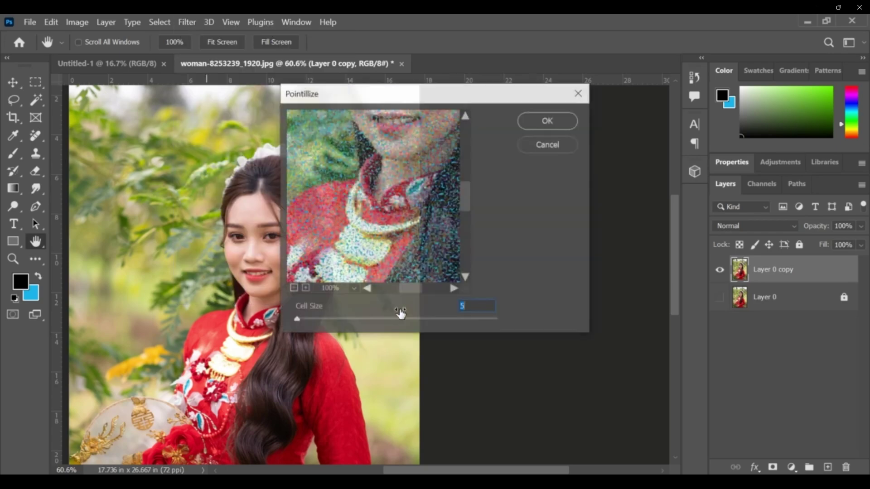
{"action": "left_click_drag", "start_coordinate": [428, 103], "coordinate": [527, 186]}
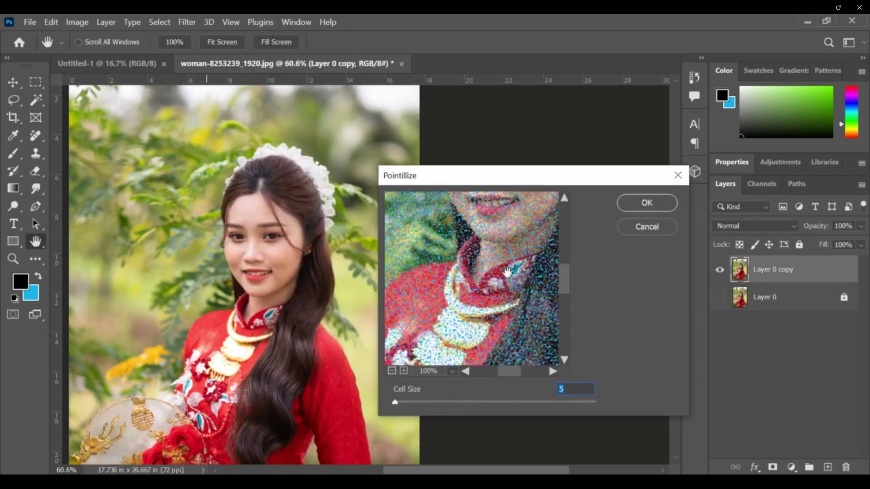
{"action": "left_click_drag", "start_coordinate": [503, 286], "coordinate": [488, 358]}
{"action": "left_click_drag", "start_coordinate": [489, 305], "coordinate": [489, 343]}
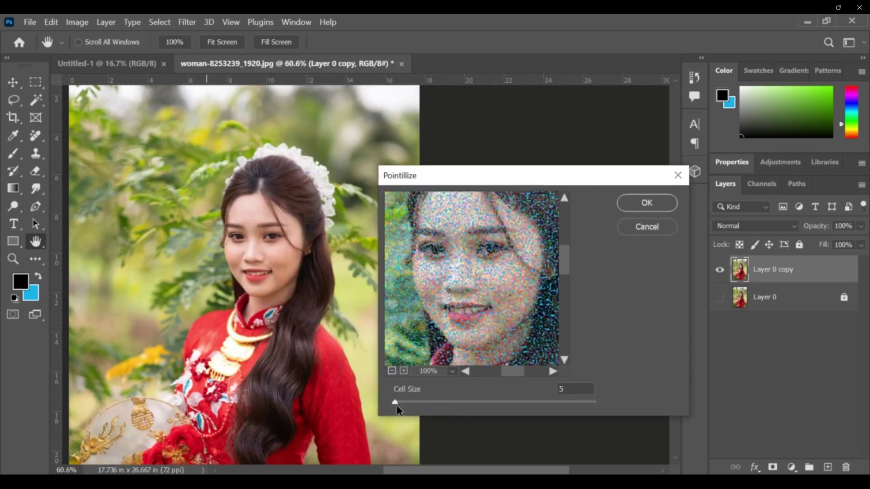
{"action": "mouse_move", "coordinate": [396, 406]}
{"action": "left_mouse_down"}
{"action": "mouse_move", "coordinate": [460, 413]}
{"action": "mouse_move", "coordinate": [401, 409]}
{"action": "left_mouse_up"}
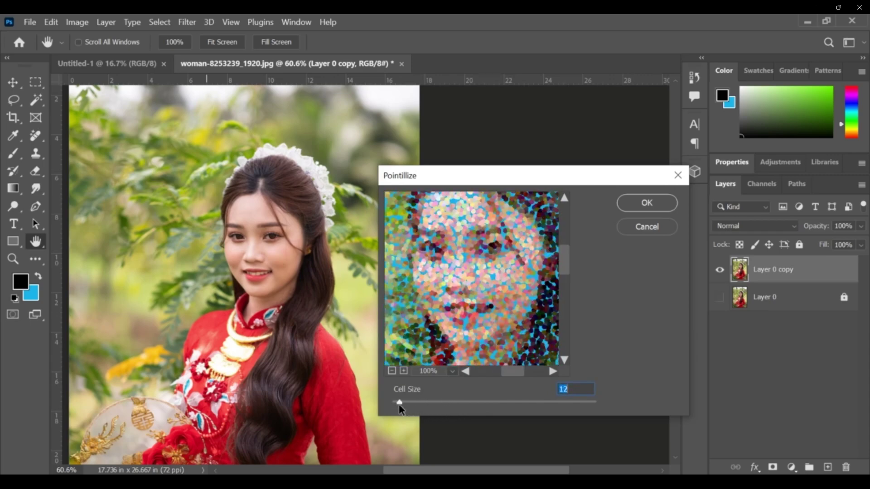
{"action": "left_click", "coordinate": [633, 210]}
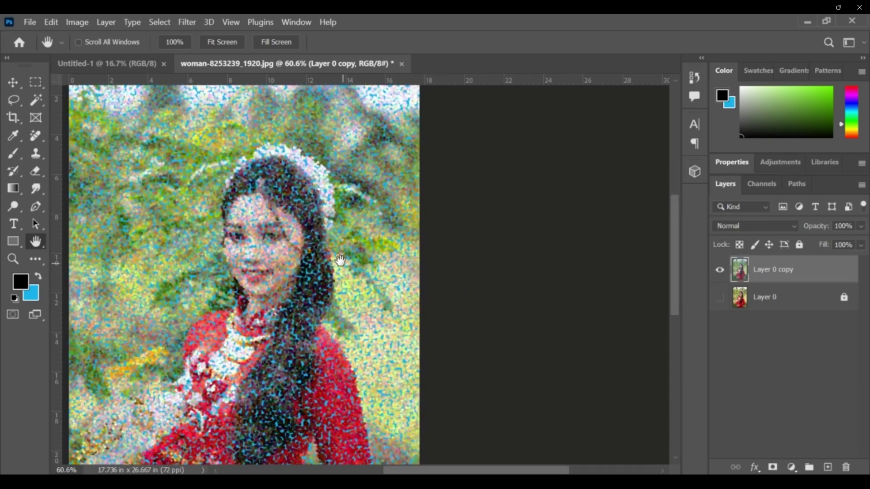
{"action": "key", "text": "ctrl+z"}
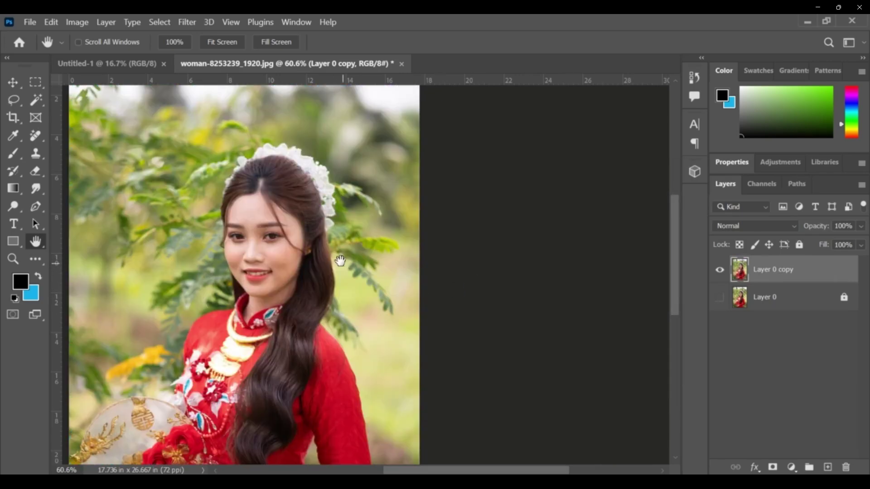
Step: Try Render > Flame, dismiss the error that a path must be selected, and reopen Filter
{"action": "left_click", "coordinate": [188, 22]}
{"action": "mouse_move", "coordinate": [329, 238]}
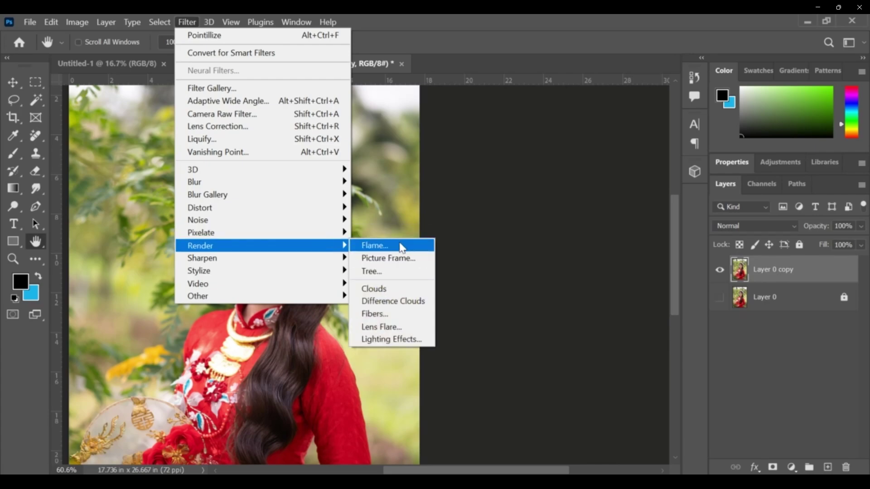
{"action": "left_click", "coordinate": [401, 246]}
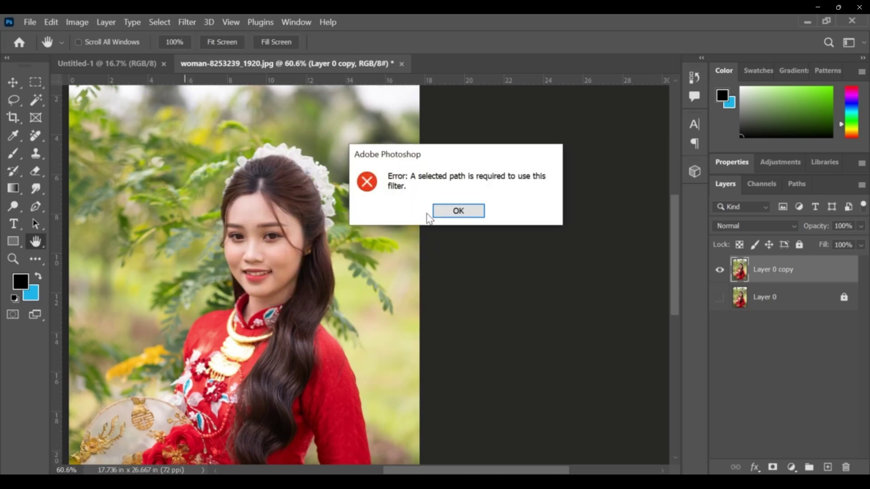
{"action": "left_click", "coordinate": [466, 210]}
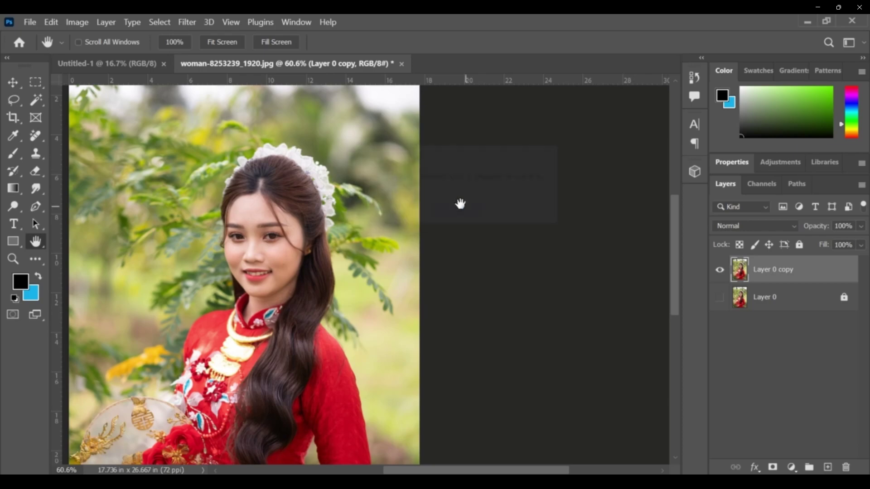
{"action": "left_click", "coordinate": [185, 23]}
Step: Open Render > Picture Frame and set Frame to 27: Check Marks with 9: Rose flowers
{"action": "mouse_move", "coordinate": [330, 236]}
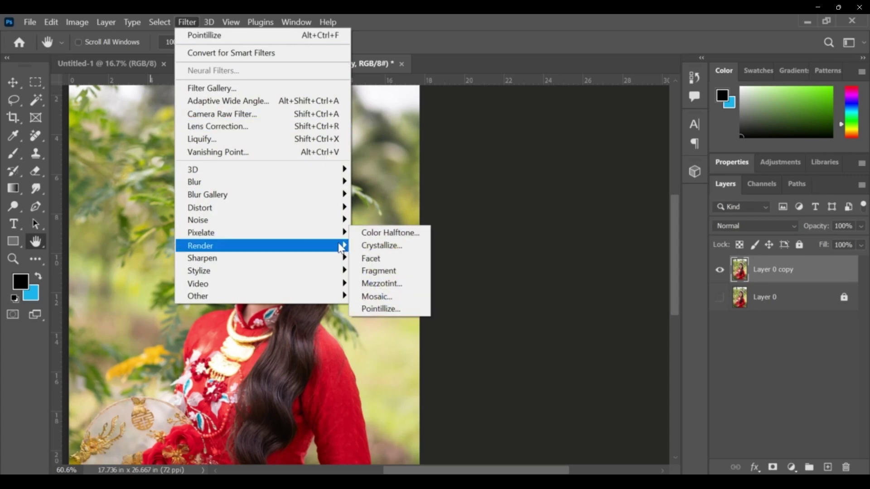
{"action": "left_click", "coordinate": [385, 259]}
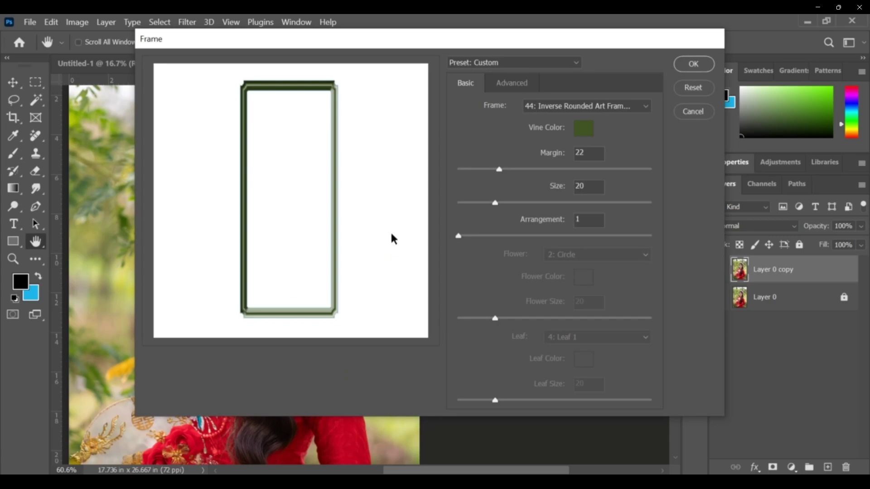
{"action": "left_click", "coordinate": [574, 67]}
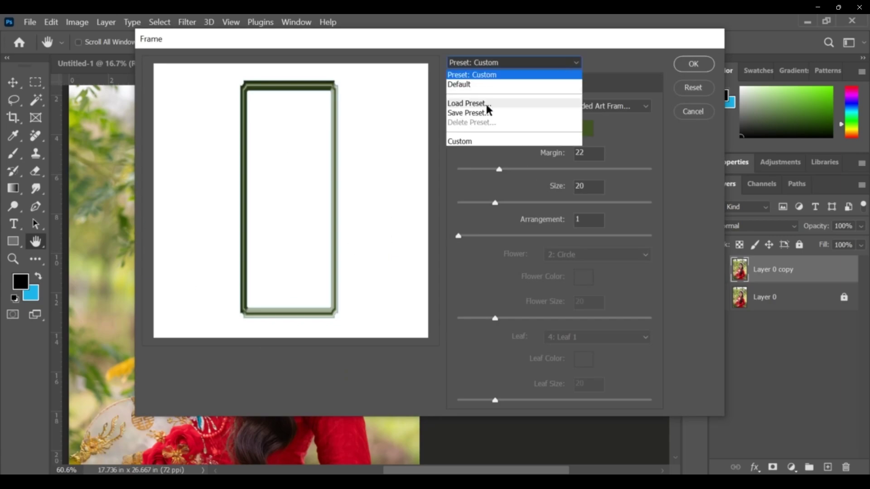
{"action": "left_click", "coordinate": [608, 59]}
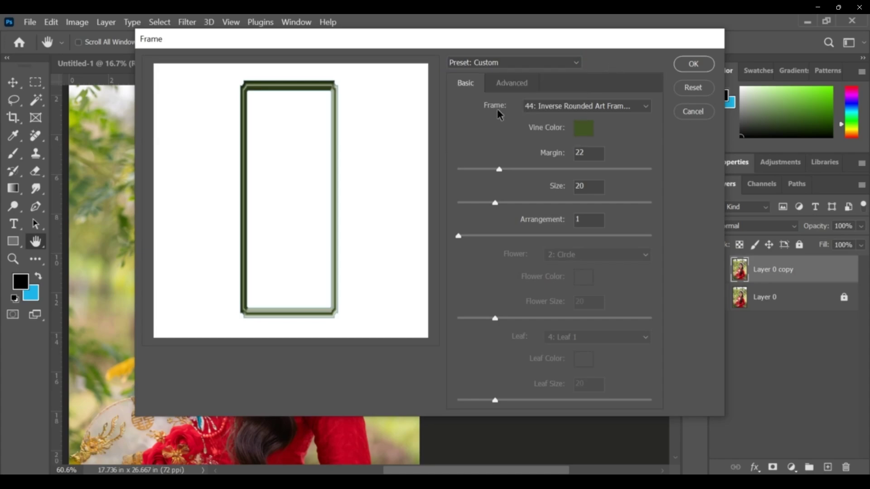
{"action": "left_click", "coordinate": [646, 107]}
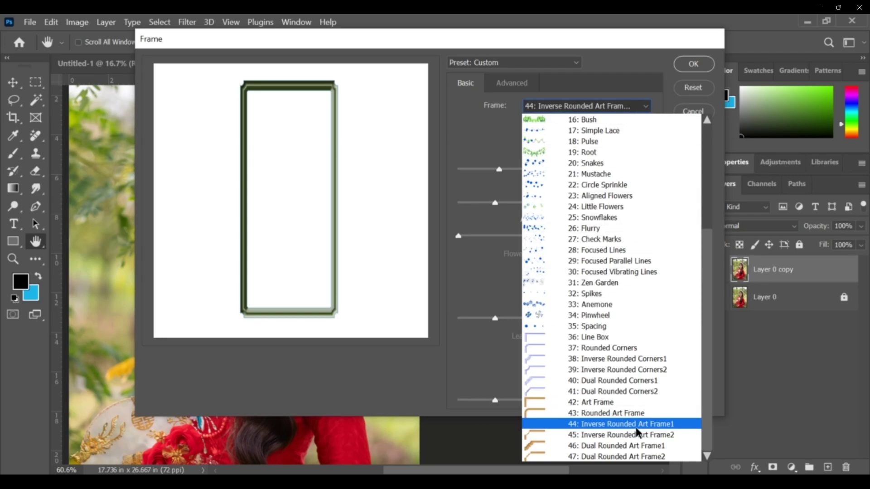
{"action": "left_click", "coordinate": [603, 336]}
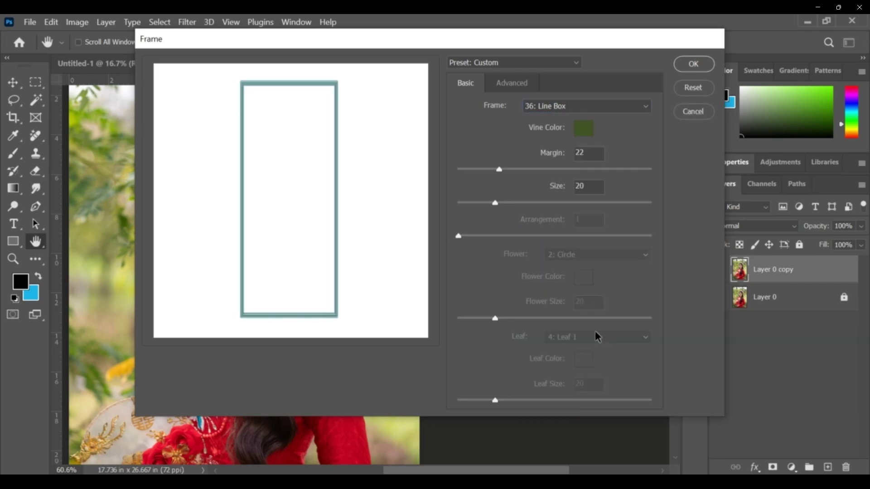
{"action": "left_click", "coordinate": [644, 107]}
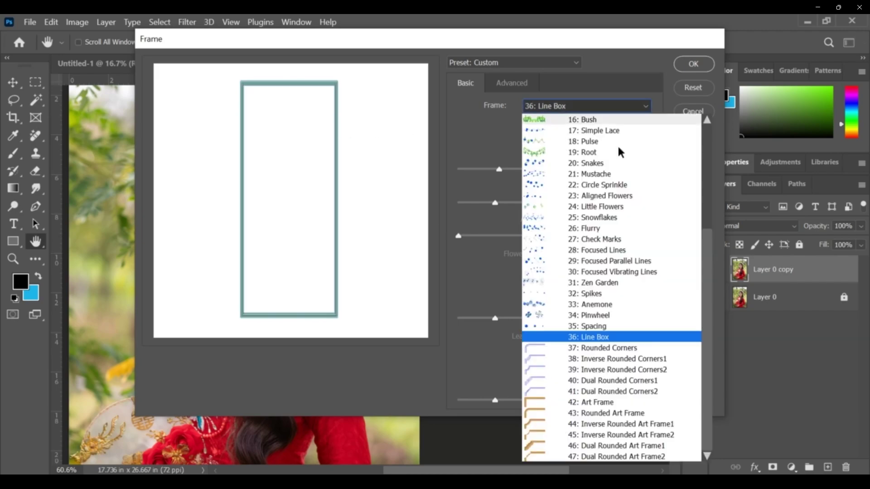
{"action": "left_click", "coordinate": [620, 236]}
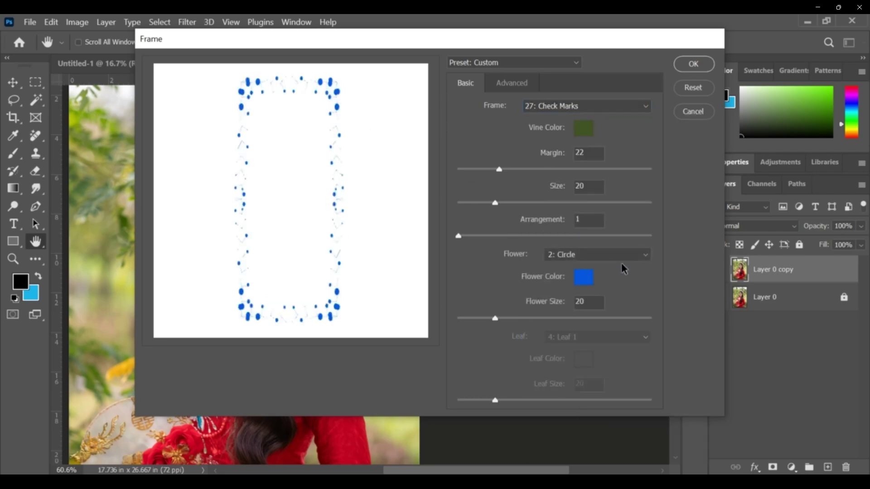
{"action": "left_click", "coordinate": [638, 259]}
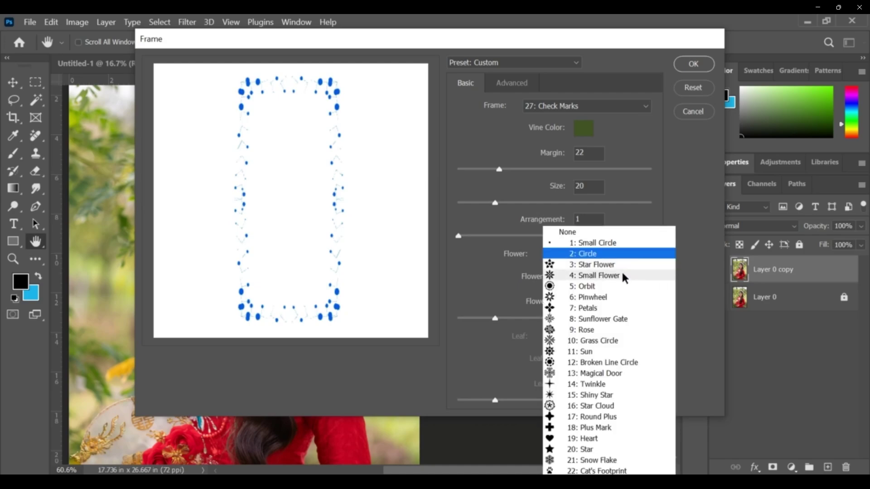
{"action": "left_click", "coordinate": [590, 330]}
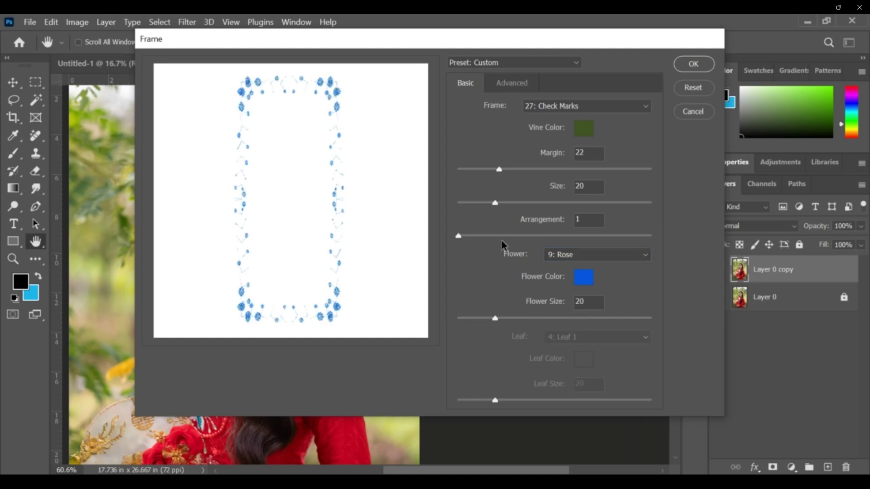
Step: Set the Rose flower colour to pure red and confirm the Picture Frame dialog
{"action": "left_click", "coordinate": [585, 280]}
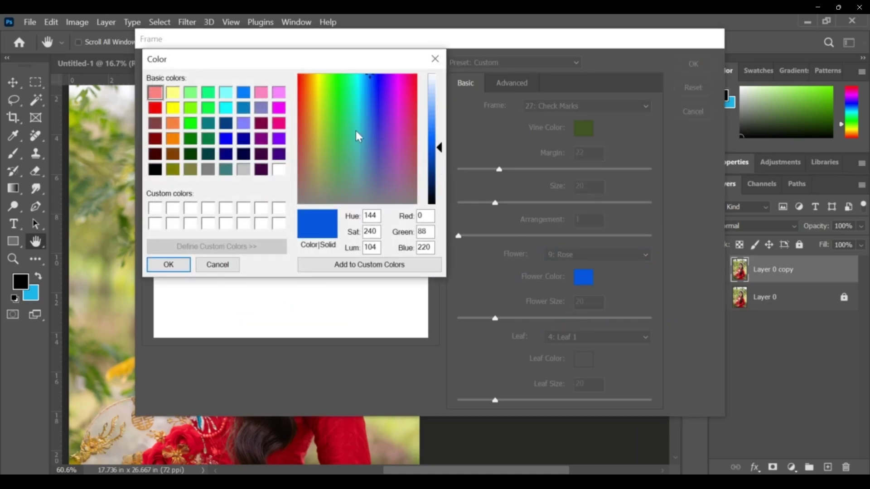
{"action": "left_click", "coordinate": [158, 108]}
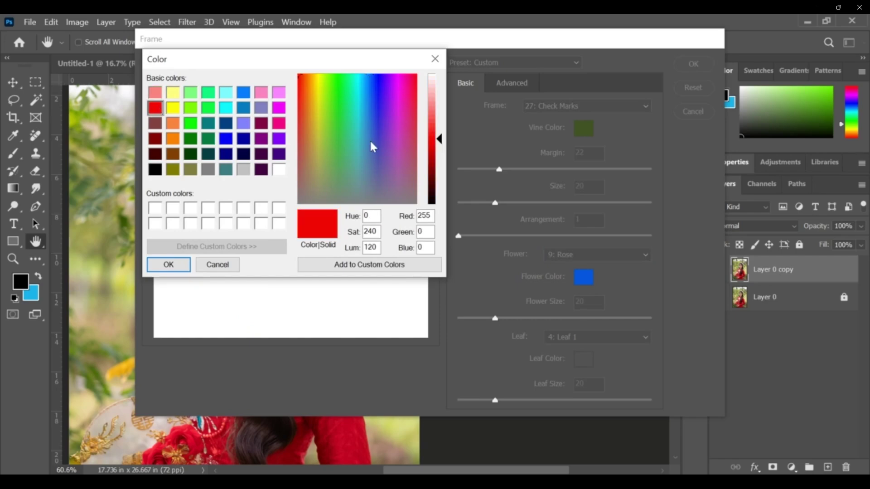
{"action": "left_click_drag", "start_coordinate": [415, 142], "coordinate": [415, 101]}
{"action": "left_click_drag", "start_coordinate": [438, 139], "coordinate": [438, 120]}
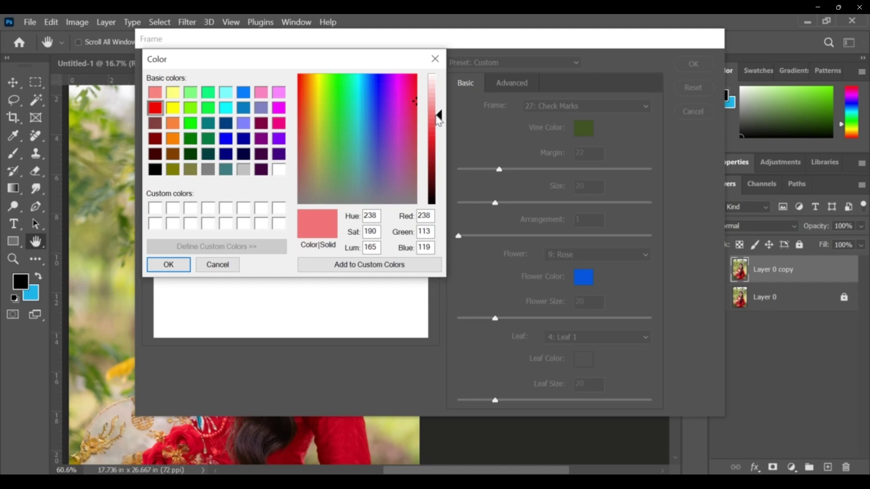
{"action": "left_click", "coordinate": [155, 107]}
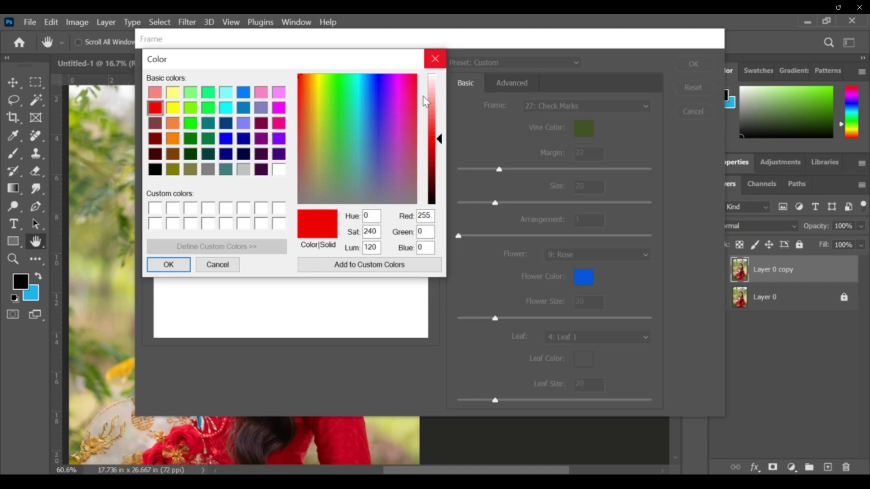
{"action": "left_click", "coordinate": [169, 265]}
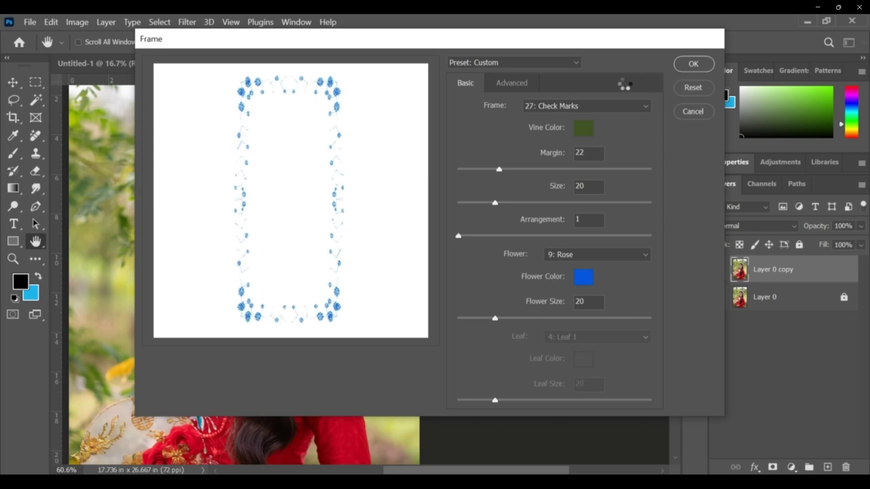
{"action": "left_click", "coordinate": [693, 63]}
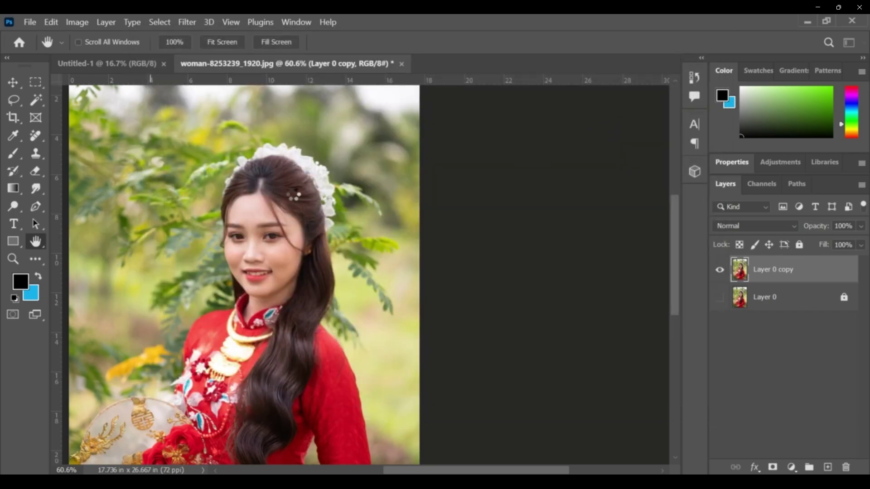
Step: Scroll back and forth over the portrait to inspect the frame result
{"action": "scroll", "coordinate": [294, 195], "scroll_direction": "down", "scroll_amount": 4}
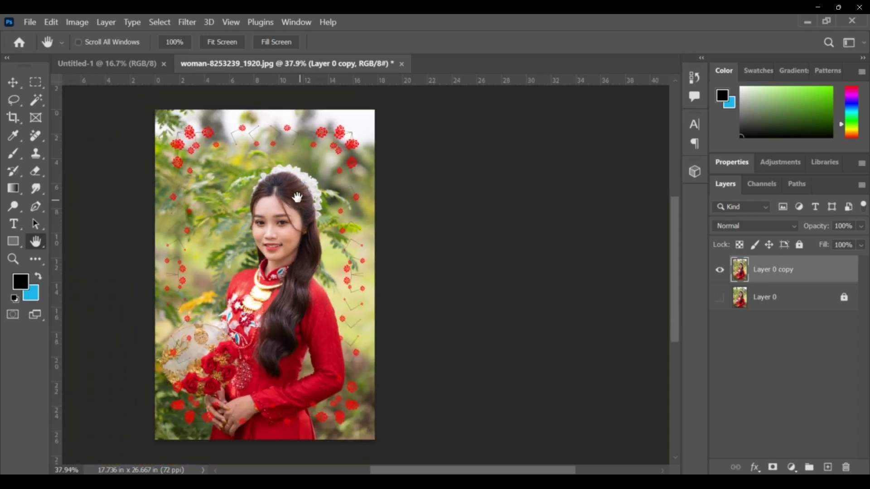
{"action": "scroll", "coordinate": [227, 205], "scroll_direction": "up", "scroll_amount": 2}
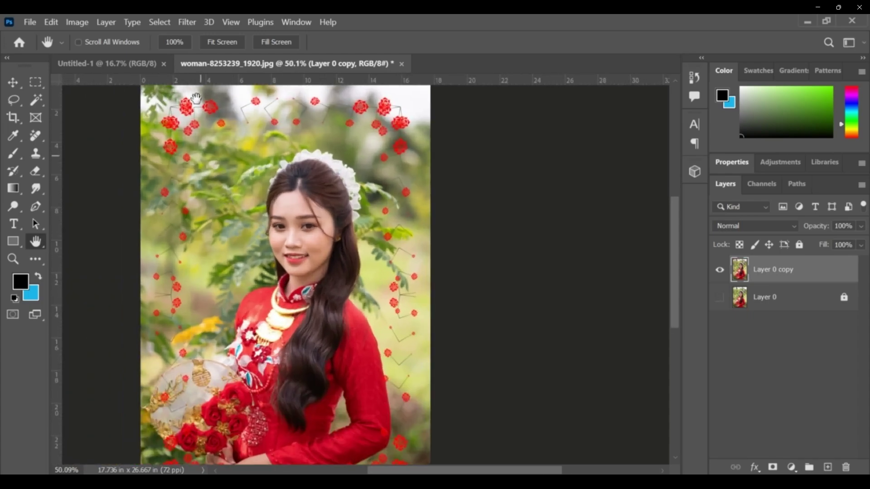
{"action": "scroll", "coordinate": [216, 86], "scroll_direction": "up", "scroll_amount": 3}
{"action": "scroll", "coordinate": [413, 209], "scroll_direction": "down", "scroll_amount": 1}
{"action": "scroll", "coordinate": [413, 208], "scroll_direction": "down", "scroll_amount": 7}
{"action": "scroll", "coordinate": [481, 414], "scroll_direction": "up", "scroll_amount": 3}
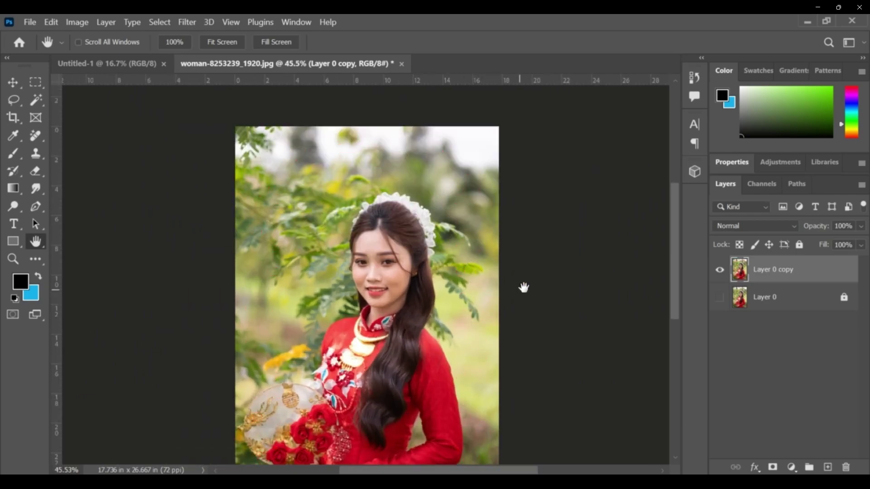
{"action": "scroll", "coordinate": [412, 251], "scroll_direction": "up", "scroll_amount": 3}
Step: Render a 12: Ash Tree over the portrait with the Tree filter
{"action": "left_click", "coordinate": [187, 23]}
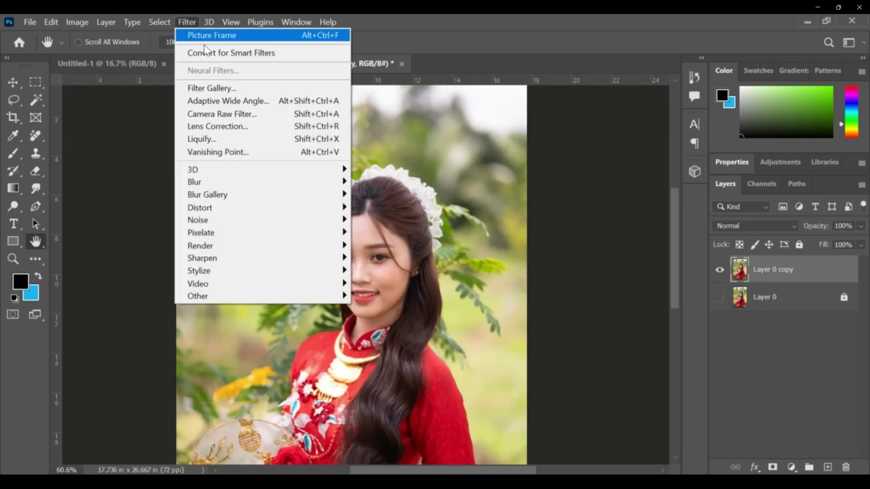
{"action": "mouse_move", "coordinate": [335, 247]}
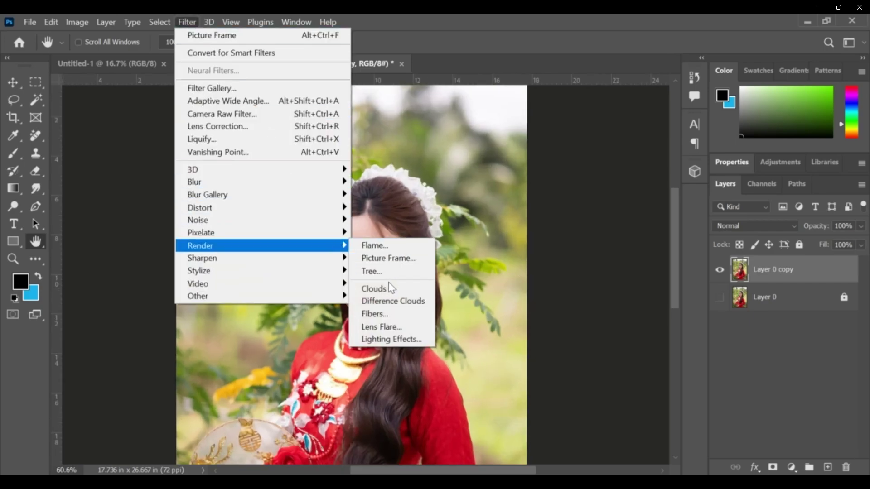
{"action": "left_click", "coordinate": [374, 272]}
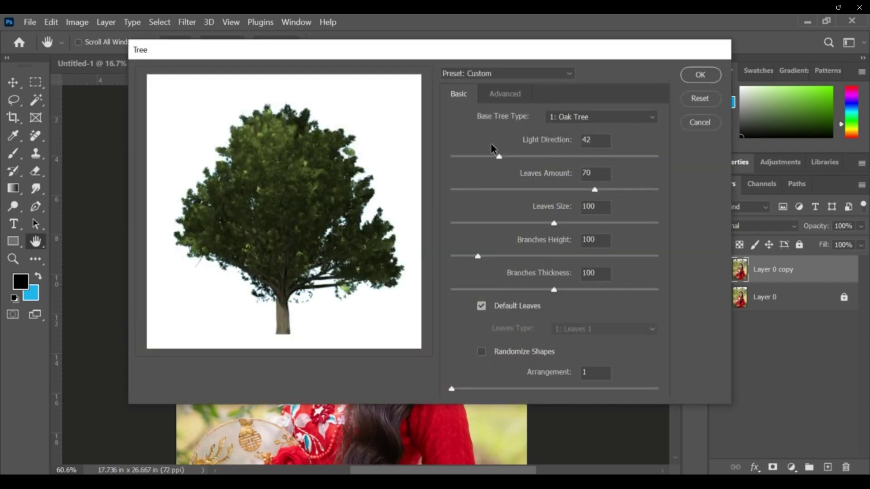
{"action": "left_click", "coordinate": [628, 117]}
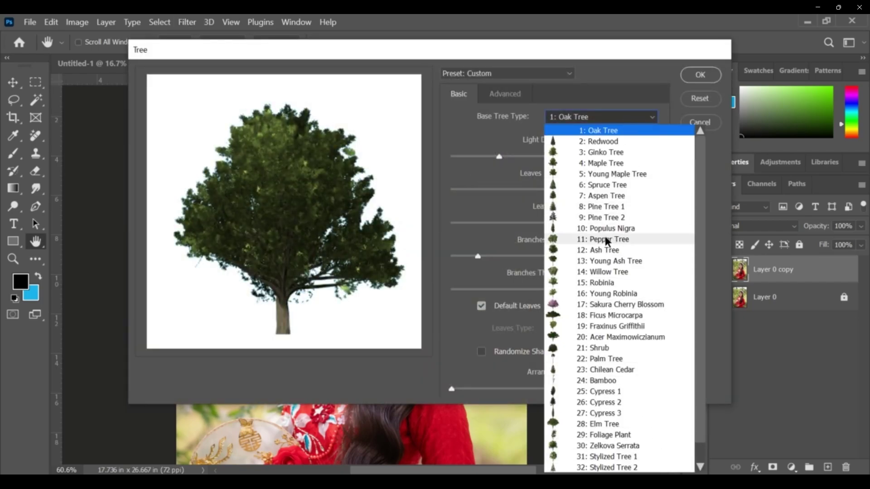
{"action": "left_click", "coordinate": [612, 250]}
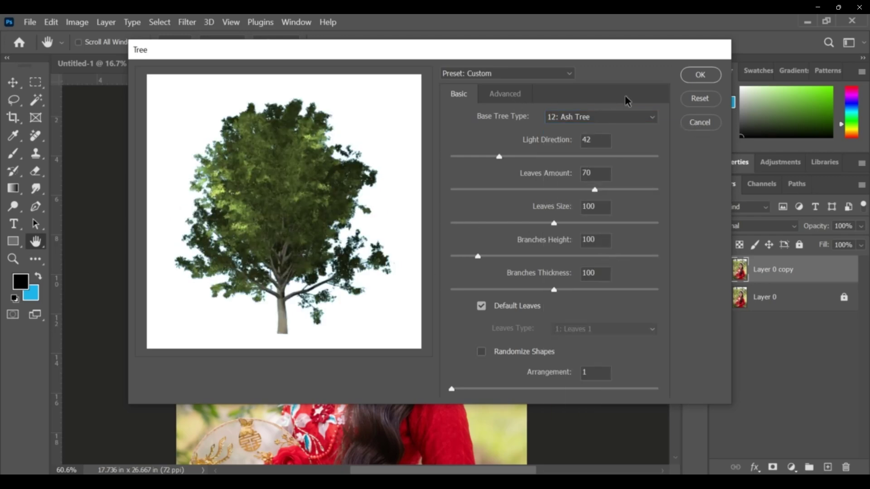
{"action": "left_click", "coordinate": [569, 74]}
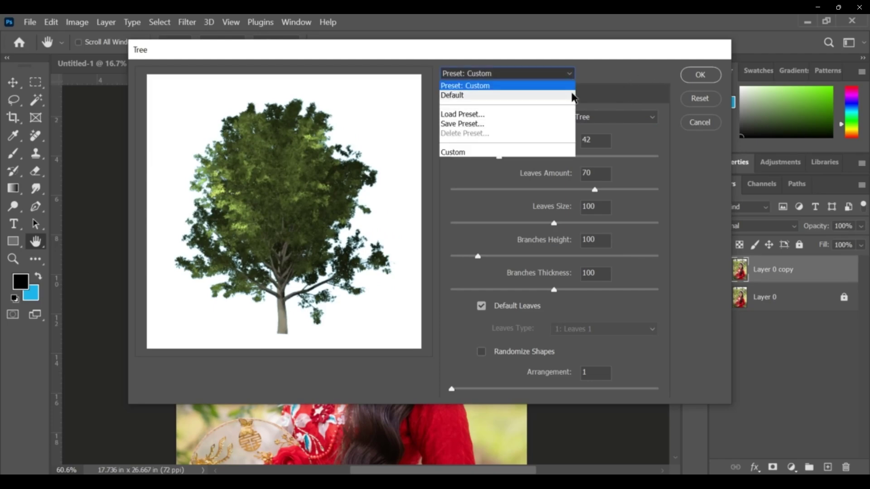
{"action": "left_click", "coordinate": [636, 96]}
{"action": "left_click", "coordinate": [699, 76]}
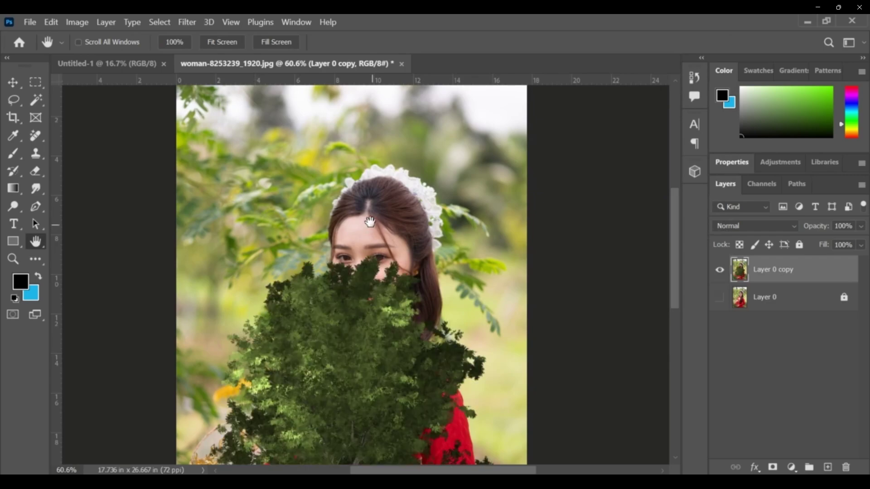
Step: Undo the Ash Tree render so the portrait is clear again
{"action": "scroll", "coordinate": [371, 213], "scroll_direction": "down", "scroll_amount": 3}
{"action": "scroll", "coordinate": [376, 302], "scroll_direction": "down", "scroll_amount": 2}
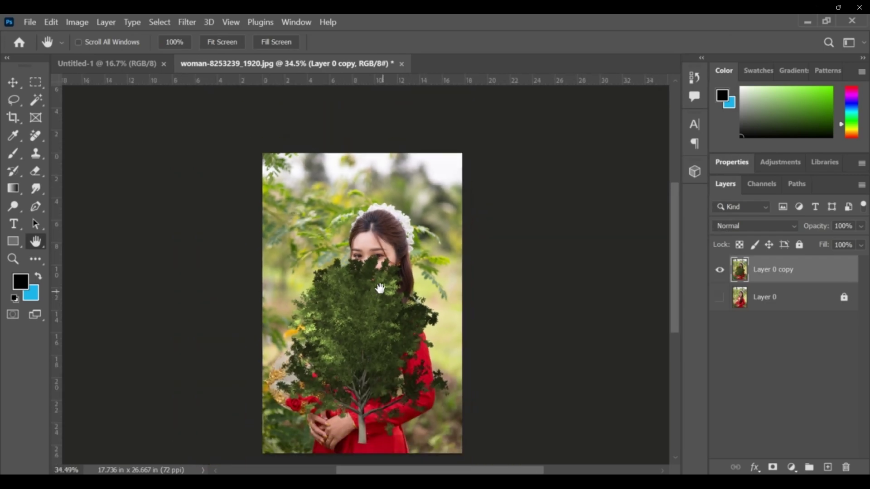
{"action": "scroll", "coordinate": [378, 304], "scroll_direction": "down", "scroll_amount": 1}
{"action": "scroll", "coordinate": [378, 303], "scroll_direction": "up", "scroll_amount": 2}
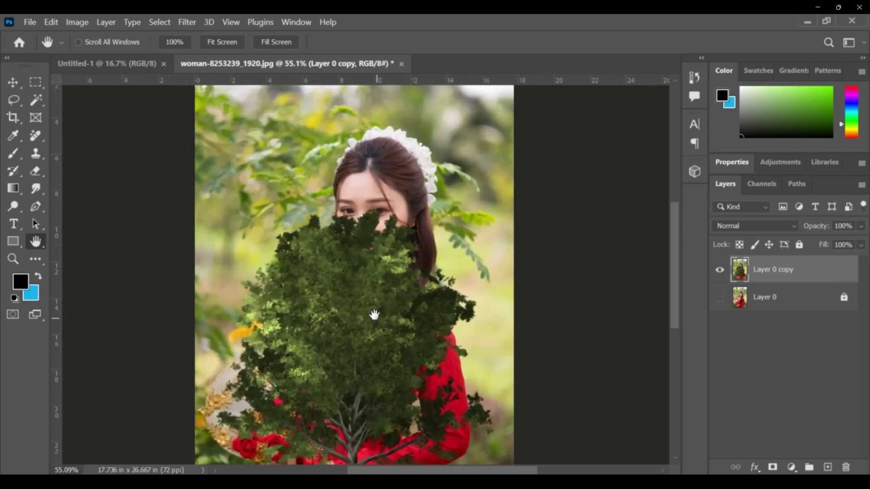
{"action": "key", "text": "ctrl+z"}
{"action": "scroll", "coordinate": [195, 88], "scroll_direction": "down", "scroll_amount": 1}
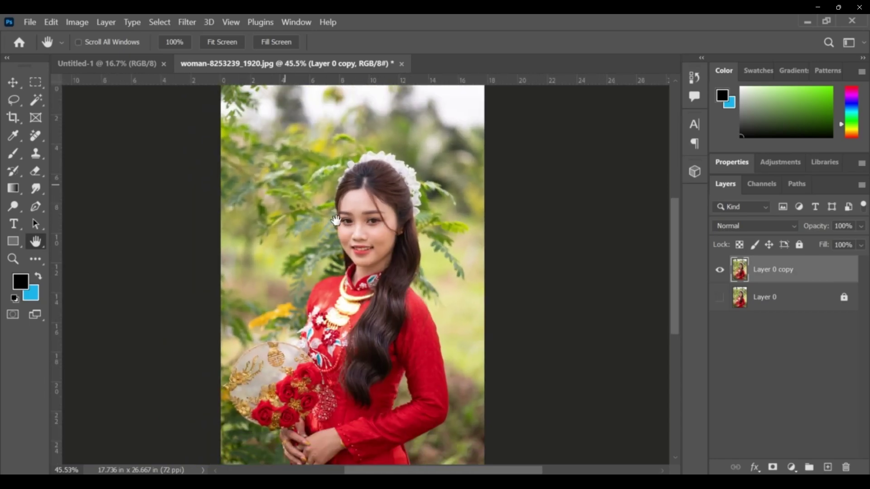
{"action": "scroll", "coordinate": [195, 89], "scroll_direction": "up", "scroll_amount": 1}
Step: Fill the layer with Render > Clouds, then undo it
{"action": "left_click", "coordinate": [186, 21]}
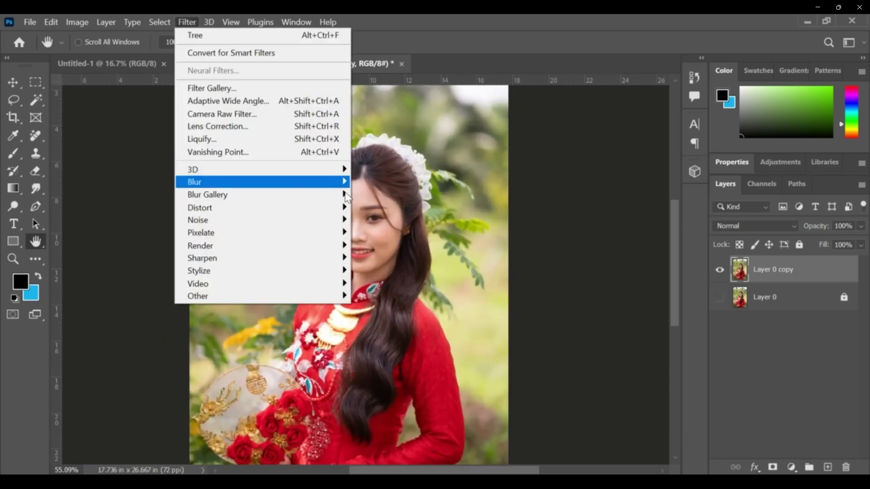
{"action": "mouse_move", "coordinate": [344, 245]}
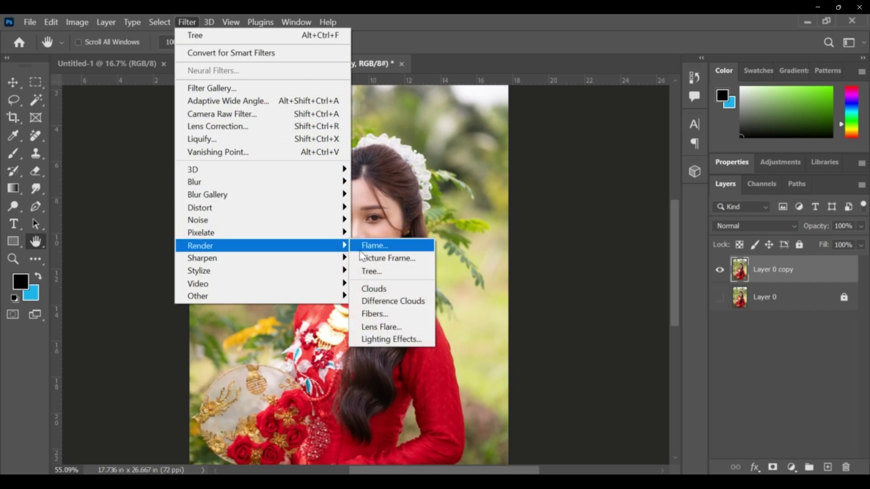
{"action": "left_click", "coordinate": [414, 290]}
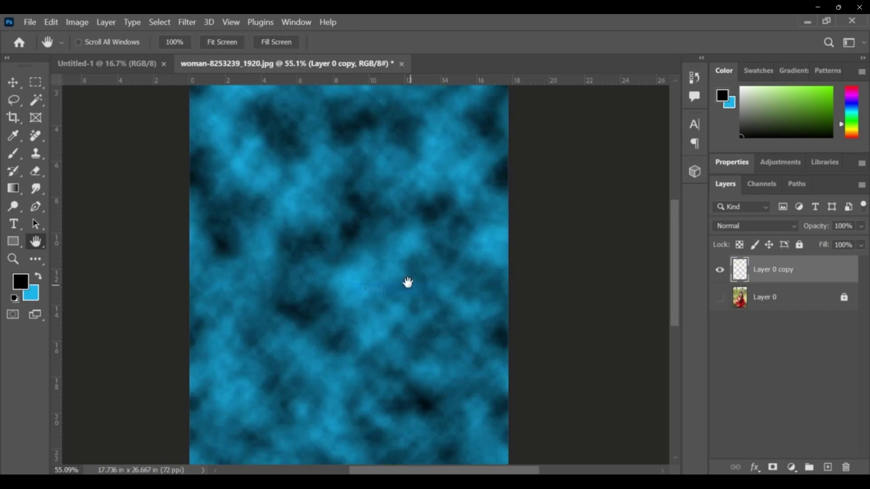
{"action": "scroll", "coordinate": [402, 255], "scroll_direction": "down", "scroll_amount": 1}
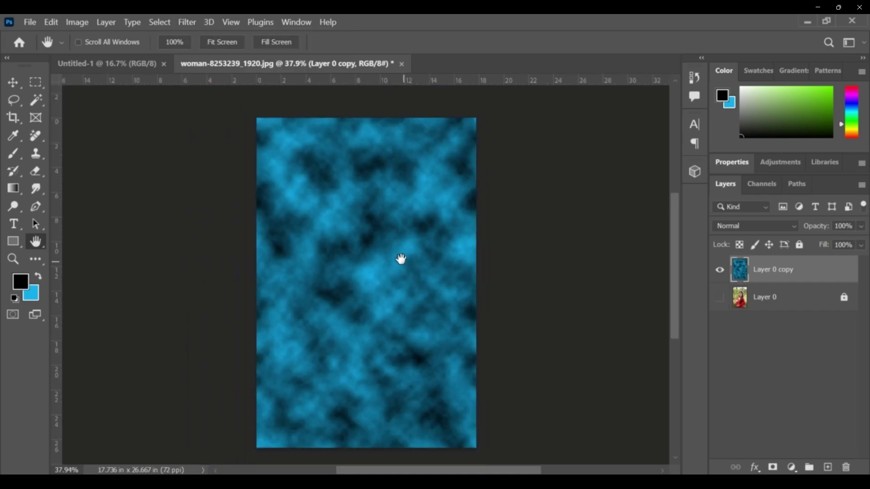
{"action": "key", "text": "ctrl+z"}
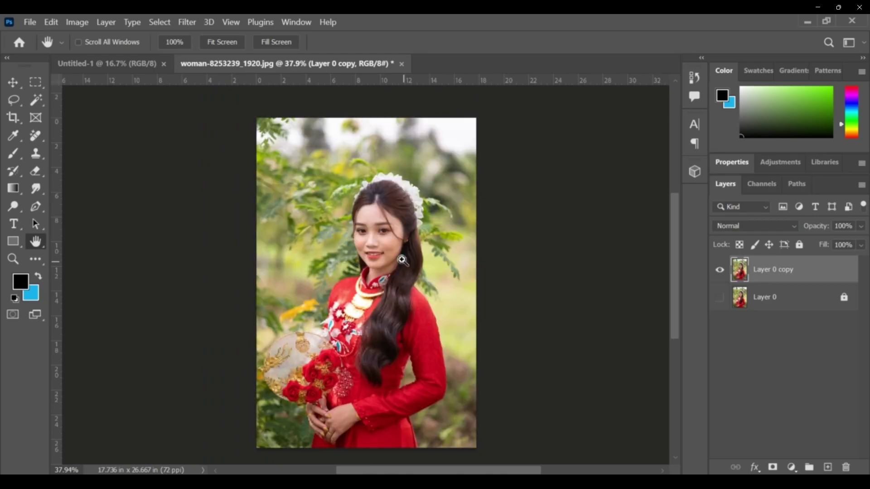
Step: Apply Render > Difference Clouds, inspect the recoloured photo, then undo it
{"action": "left_click", "coordinate": [190, 24]}
{"action": "mouse_move", "coordinate": [331, 248]}
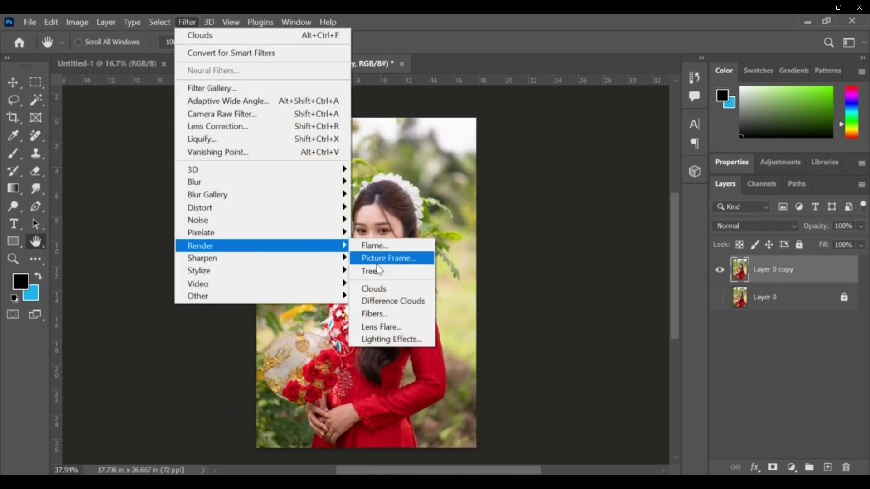
{"action": "left_click", "coordinate": [398, 303]}
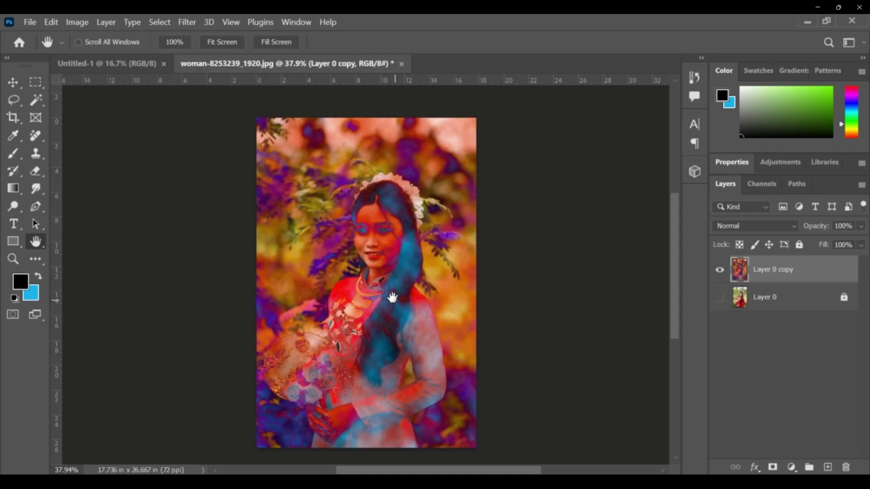
{"action": "left_click_drag", "start_coordinate": [385, 275], "coordinate": [370, 299]}
{"action": "scroll", "coordinate": [385, 253], "scroll_direction": "up", "scroll_amount": 5}
{"action": "left_click_drag", "start_coordinate": [383, 268], "coordinate": [267, 208]}
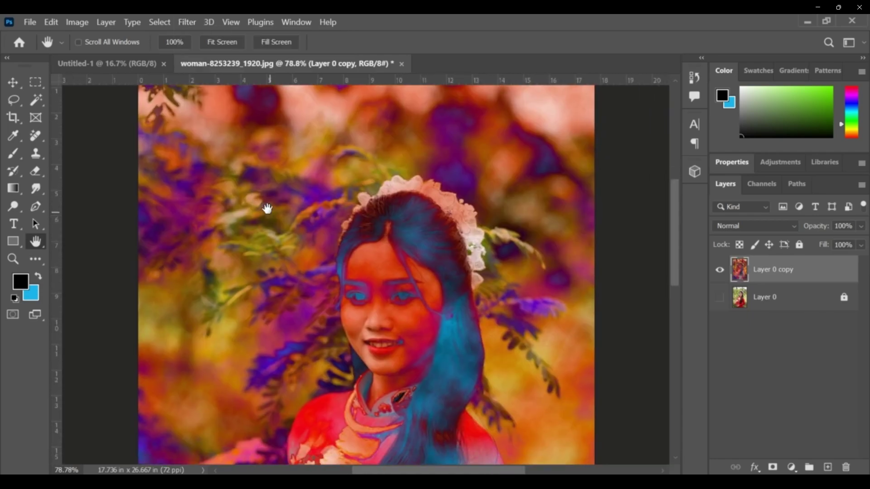
{"action": "key", "text": "ctrl+z"}
{"action": "scroll", "coordinate": [232, 137], "scroll_direction": "down", "scroll_amount": 3}
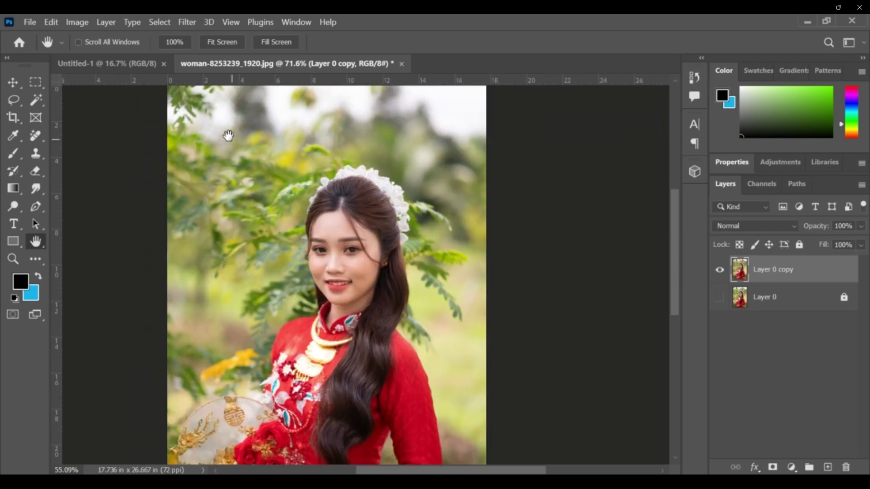
Step: Reopen the Filter menu and close it without choosing a filter
{"action": "left_click", "coordinate": [189, 26]}
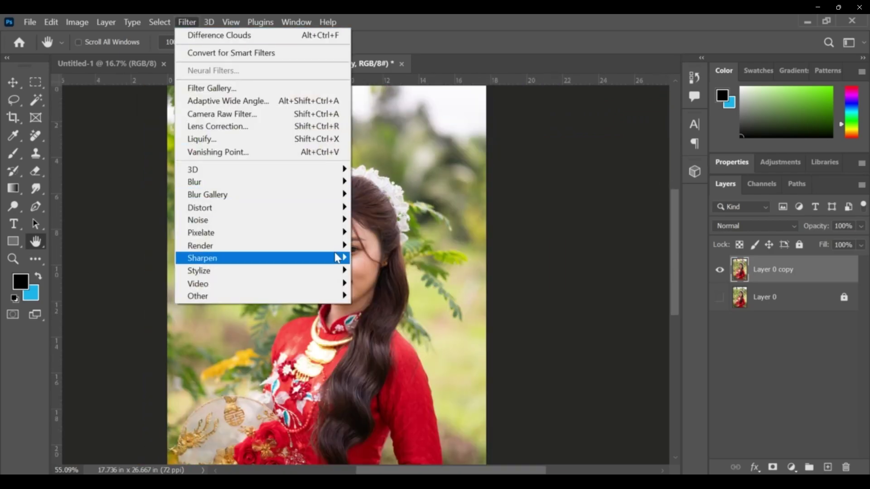
{"action": "mouse_move", "coordinate": [343, 253]}
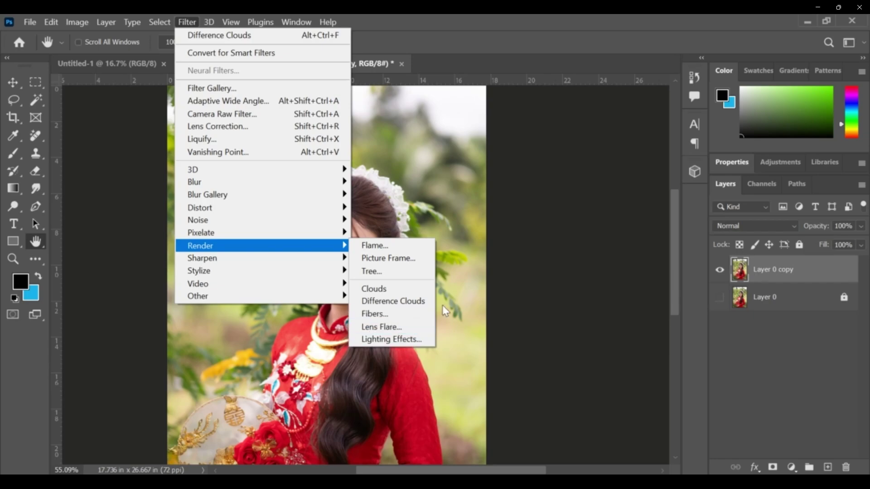
{"action": "left_click", "coordinate": [465, 300]}
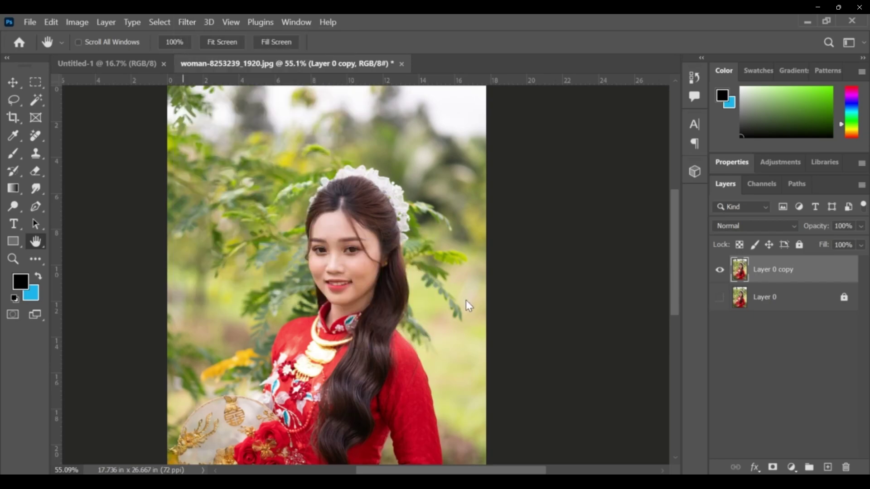
Step: Open vietnam-6947337_1920 through File > Open
{"action": "left_click", "coordinate": [30, 23]}
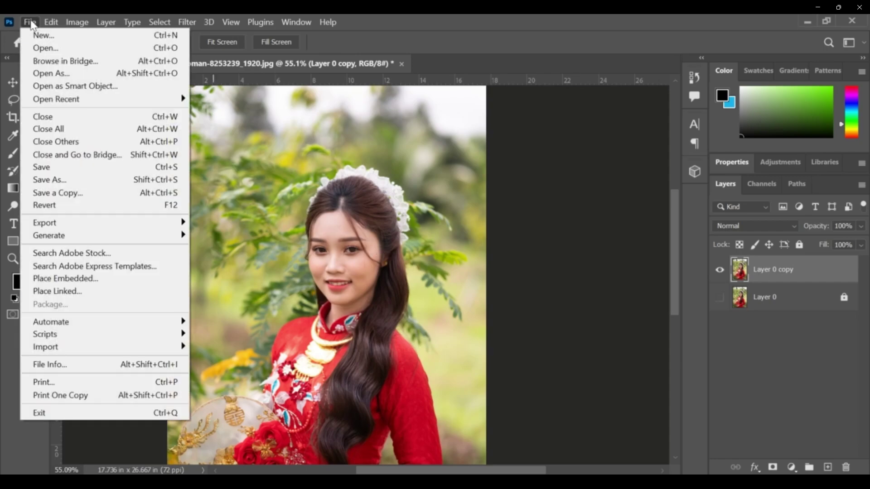
{"action": "left_click", "coordinate": [51, 55]}
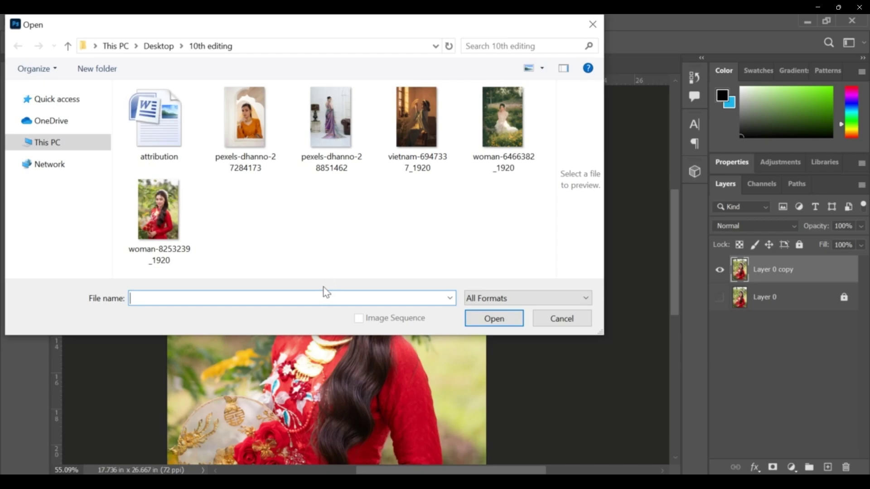
{"action": "left_click", "coordinate": [421, 131]}
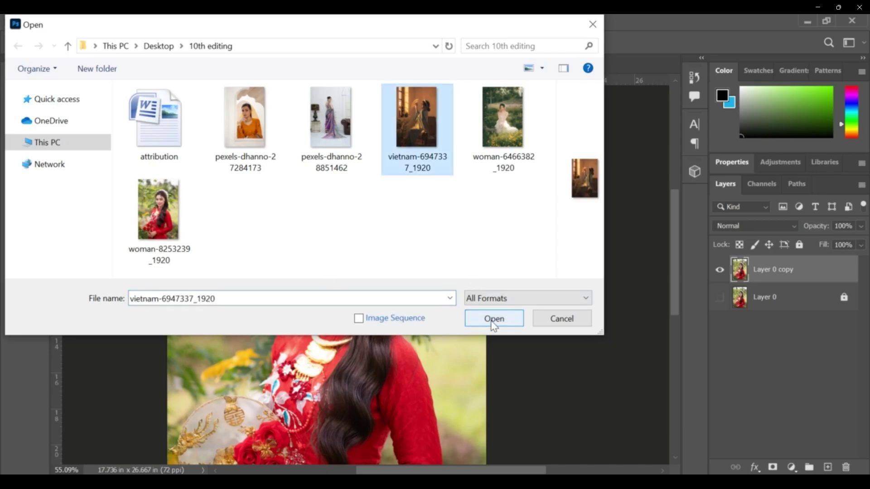
{"action": "left_click", "coordinate": [491, 320]}
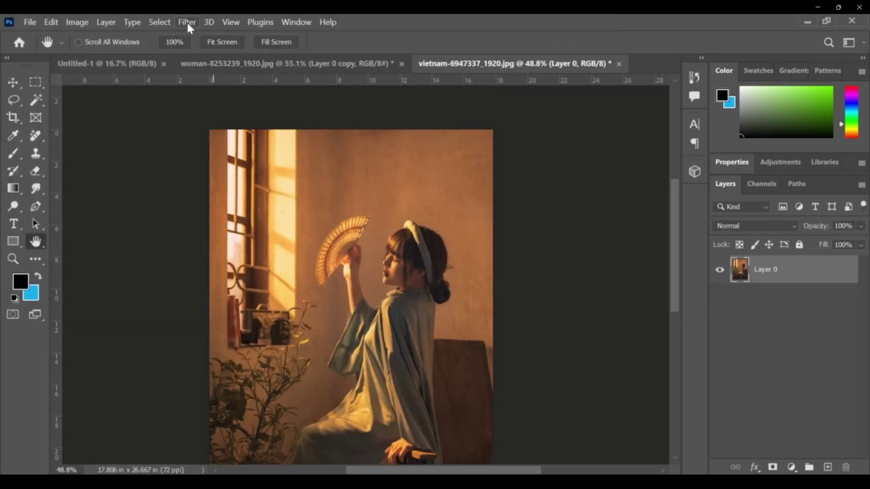
{"action": "left_click", "coordinate": [189, 26]}
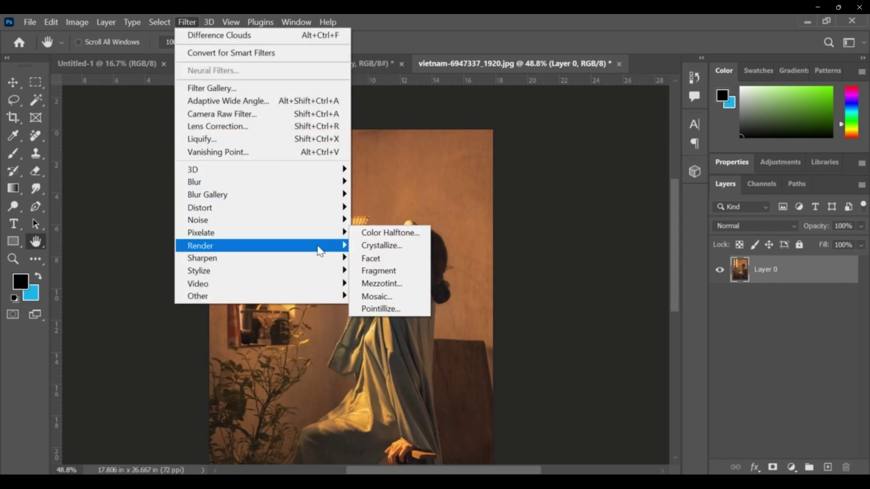
Step: Start Lens Flare, centre it at the window top, and raise brightness to about 148%
{"action": "left_click", "coordinate": [387, 324]}
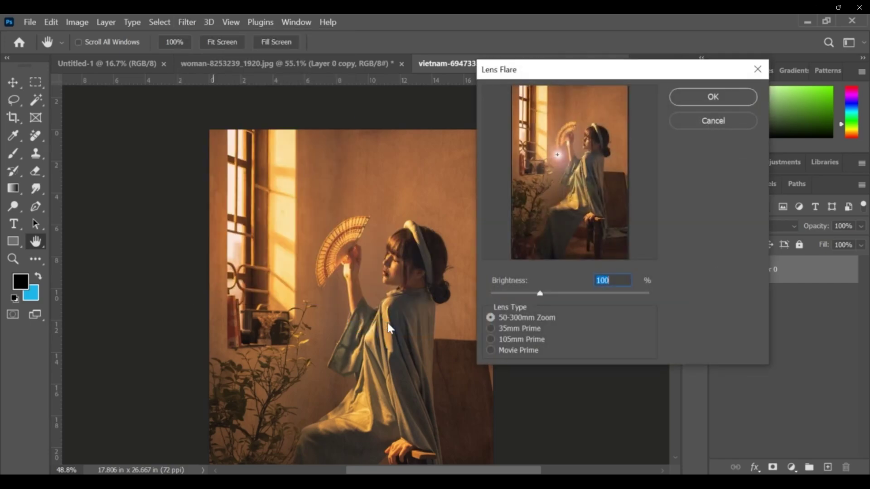
{"action": "left_click_drag", "start_coordinate": [557, 155], "coordinate": [541, 92]}
{"action": "left_click_drag", "start_coordinate": [585, 118], "coordinate": [528, 93]}
{"action": "left_click_drag", "start_coordinate": [539, 294], "coordinate": [569, 298]}
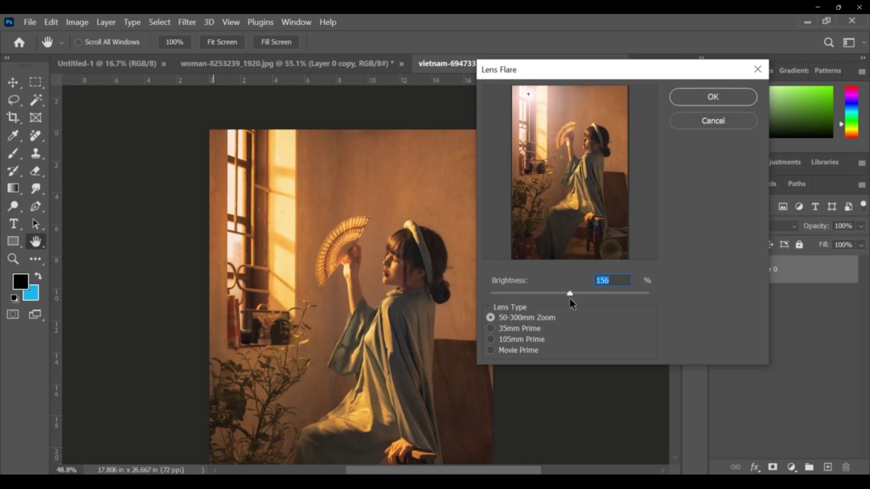
Step: Compare the lens types and settle on 35mm Prime with the flare near the top
{"action": "left_click", "coordinate": [491, 328]}
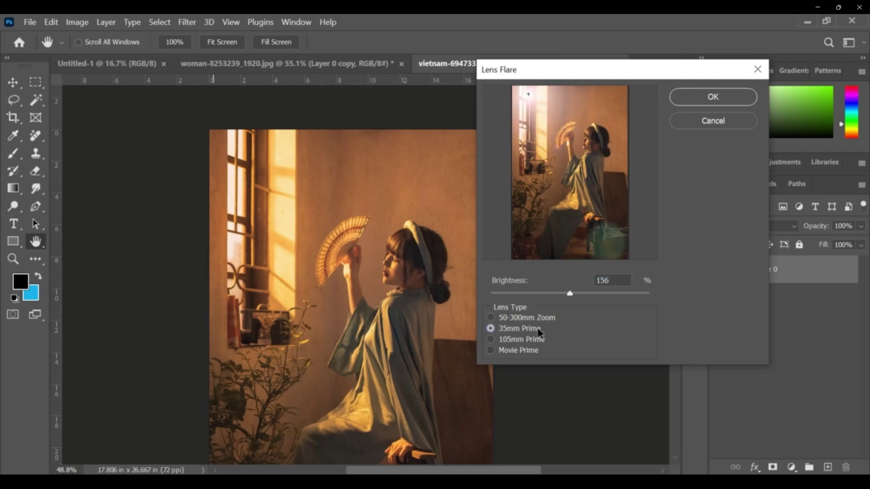
{"action": "left_click", "coordinate": [491, 339]}
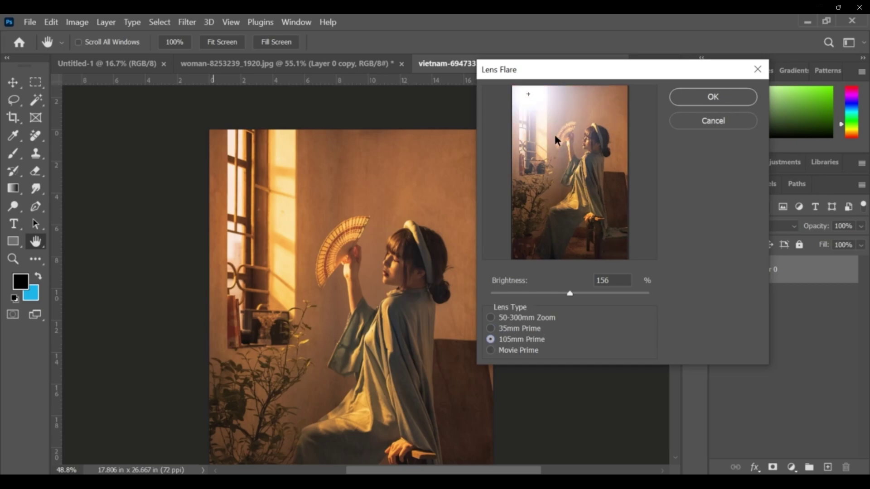
{"action": "left_click", "coordinate": [491, 350]}
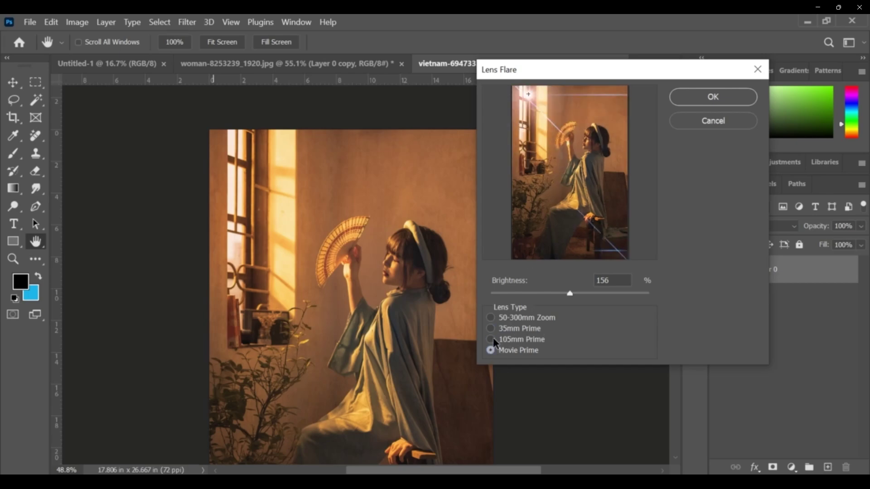
{"action": "left_click", "coordinate": [492, 340]}
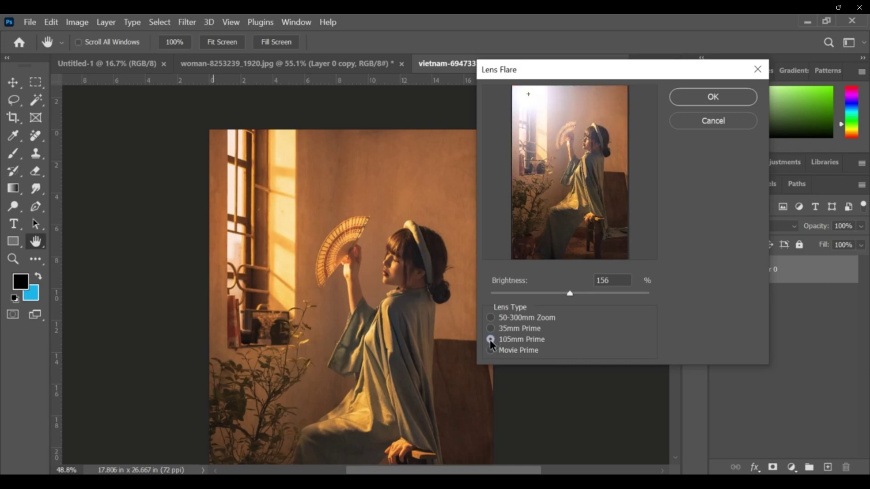
{"action": "left_click", "coordinate": [492, 330]}
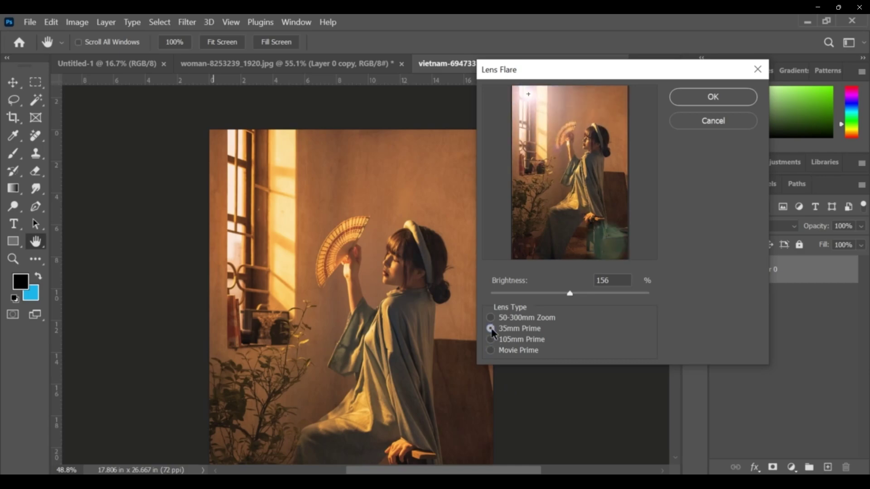
{"action": "left_click", "coordinate": [492, 319]}
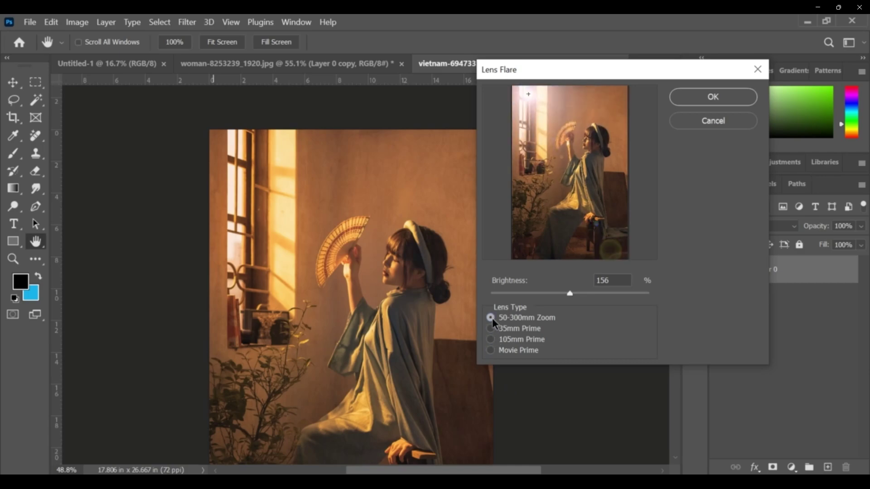
{"action": "left_click", "coordinate": [492, 329]}
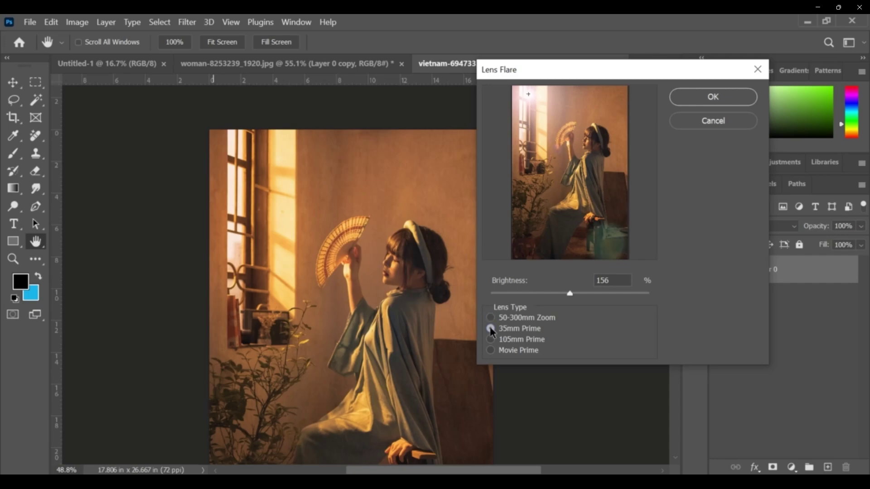
{"action": "left_click", "coordinate": [493, 319]}
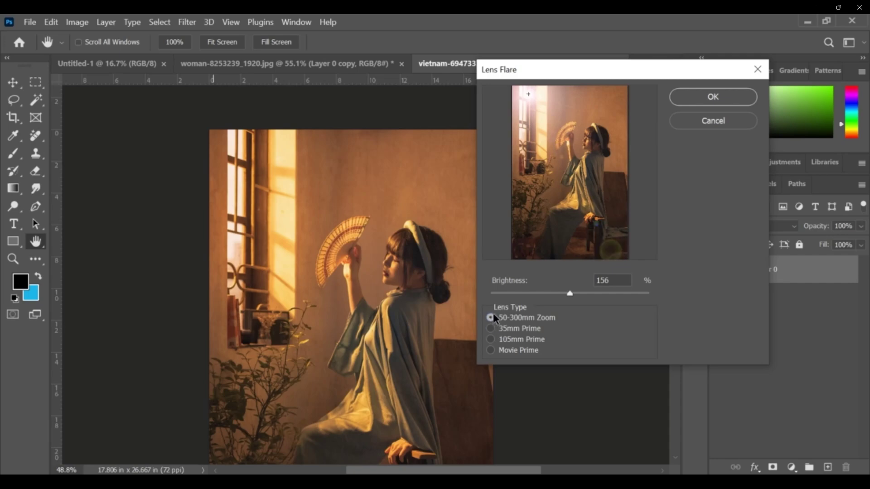
{"action": "mouse_move", "coordinate": [519, 96]}
{"action": "left_mouse_down"}
{"action": "mouse_move", "coordinate": [554, 136]}
{"action": "mouse_move", "coordinate": [600, 111]}
{"action": "mouse_move", "coordinate": [555, 100]}
{"action": "mouse_move", "coordinate": [589, 186]}
{"action": "mouse_move", "coordinate": [520, 90]}
{"action": "left_mouse_up"}
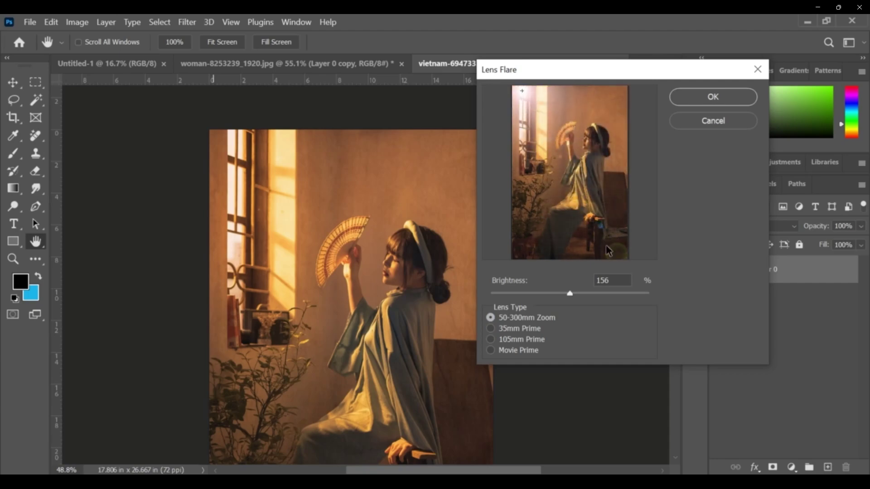
{"action": "left_click", "coordinate": [492, 329]}
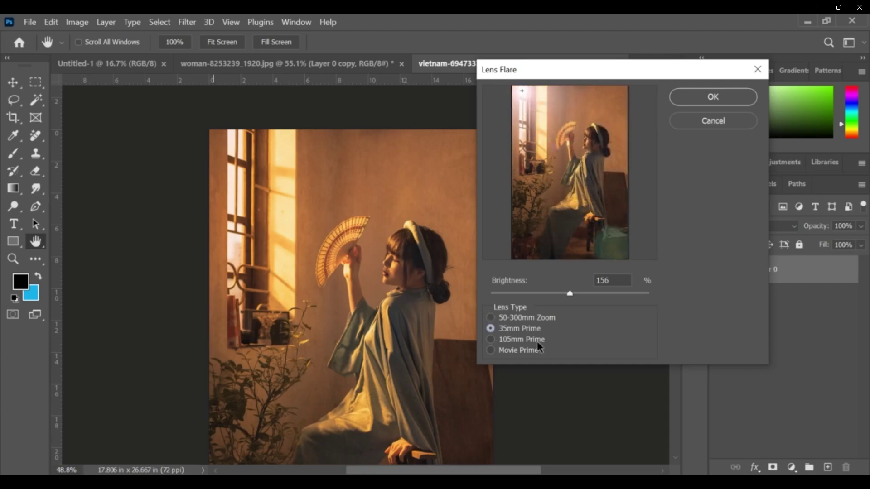
{"action": "left_click", "coordinate": [492, 340]}
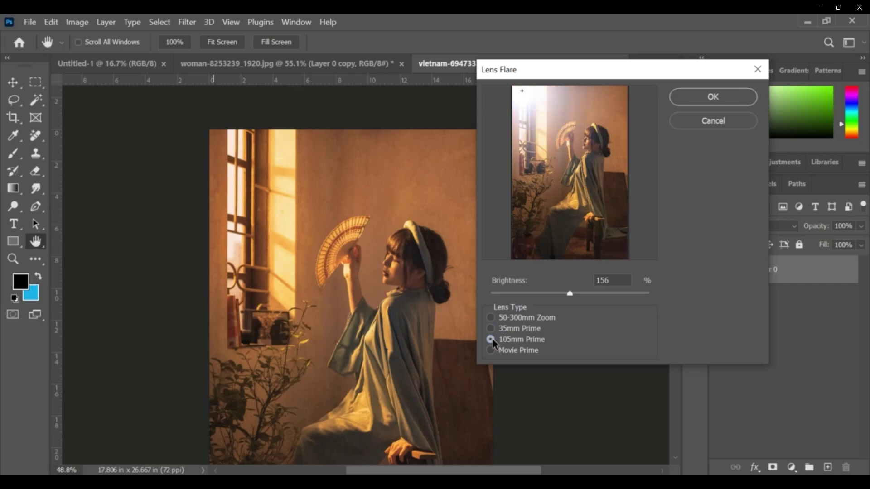
{"action": "left_click", "coordinate": [491, 329]}
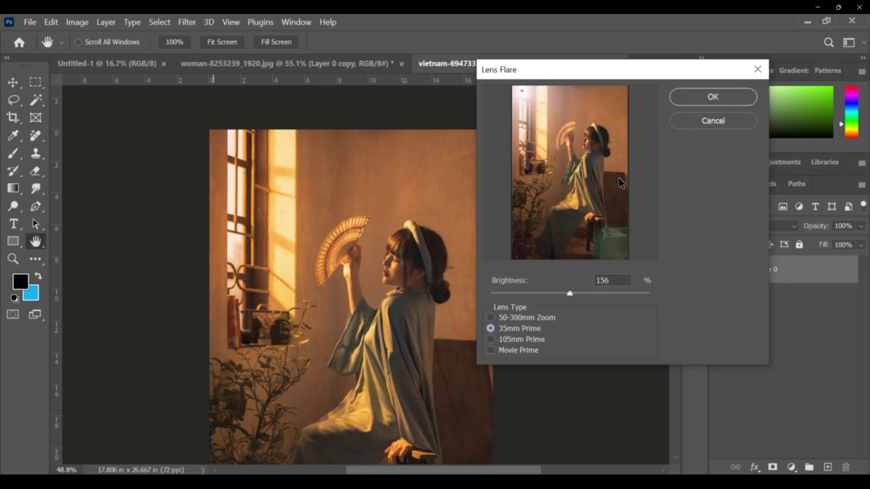
Step: Set flare brightness to 167% and apply the Lens Flare
{"action": "mouse_move", "coordinate": [571, 296]}
{"action": "left_mouse_down"}
{"action": "mouse_move", "coordinate": [585, 297]}
{"action": "mouse_move", "coordinate": [568, 295]}
{"action": "mouse_move", "coordinate": [577, 301]}
{"action": "left_mouse_up"}
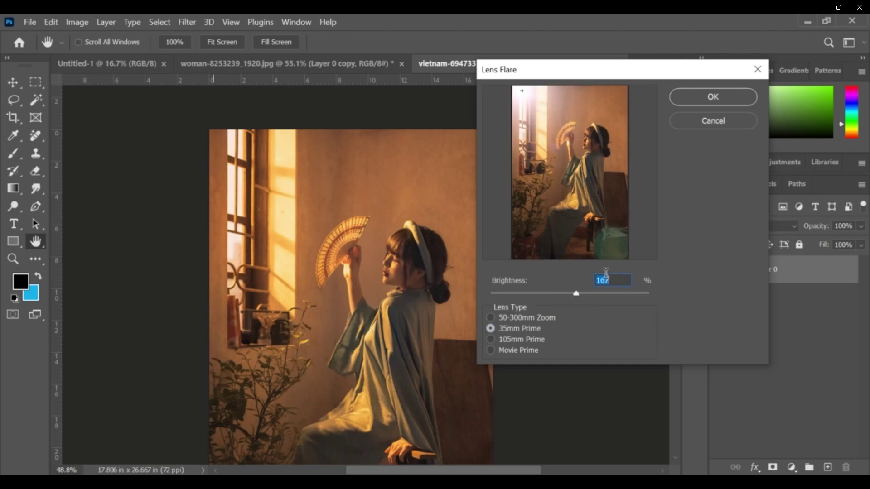
{"action": "left_click", "coordinate": [700, 97]}
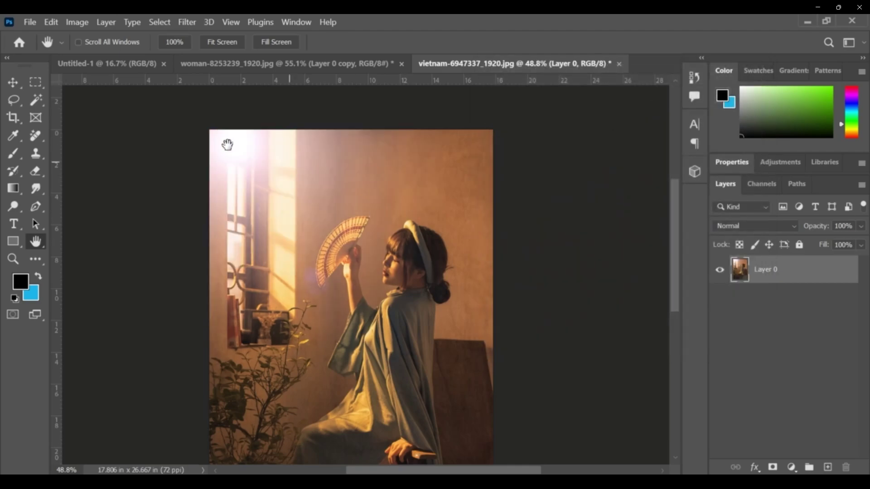
{"action": "scroll", "coordinate": [394, 219], "scroll_direction": "down", "scroll_amount": 2}
{"action": "scroll", "coordinate": [389, 257], "scroll_direction": "down", "scroll_amount": 2}
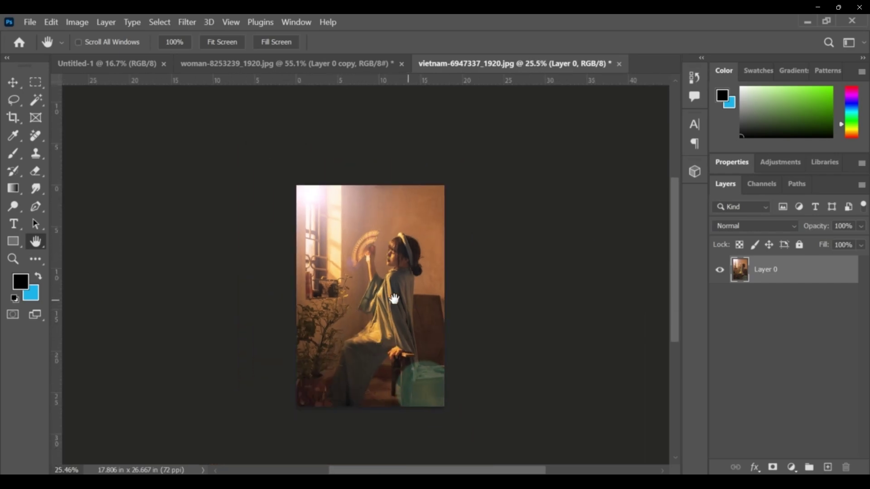
{"action": "scroll", "coordinate": [394, 301], "scroll_direction": "up", "scroll_amount": 2}
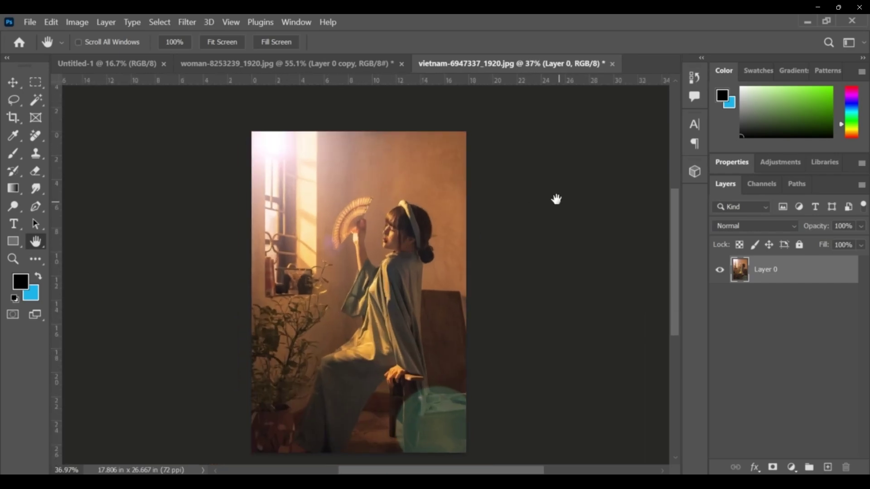
Step: Undo the lens flare, then try Lighting Effects and dismiss the not-enough-RAM error
{"action": "key", "text": "ctrl+z"}
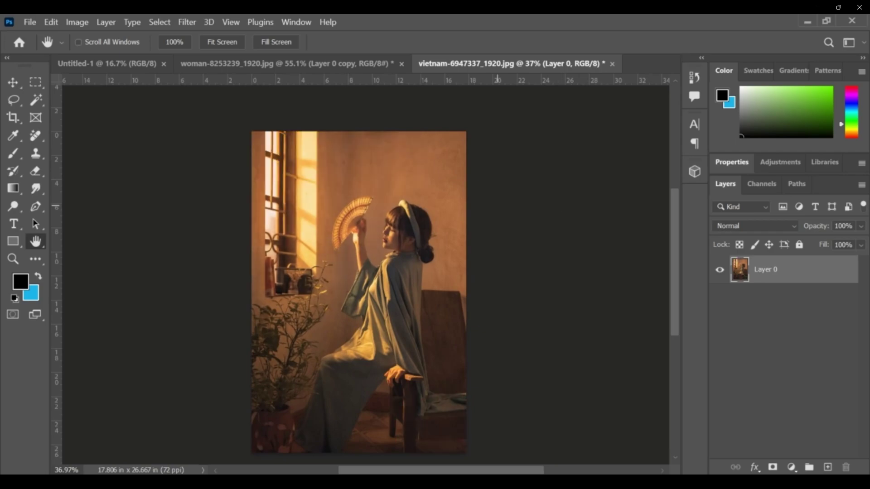
{"action": "left_click", "coordinate": [186, 23]}
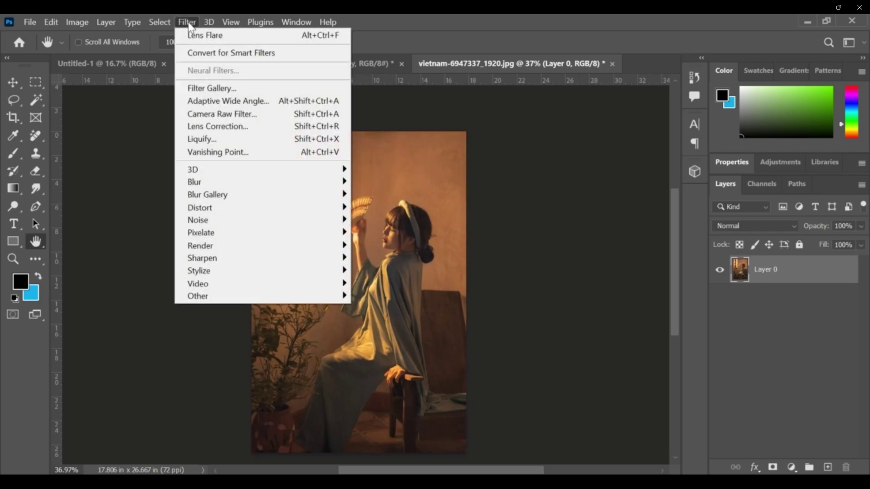
{"action": "mouse_move", "coordinate": [342, 250]}
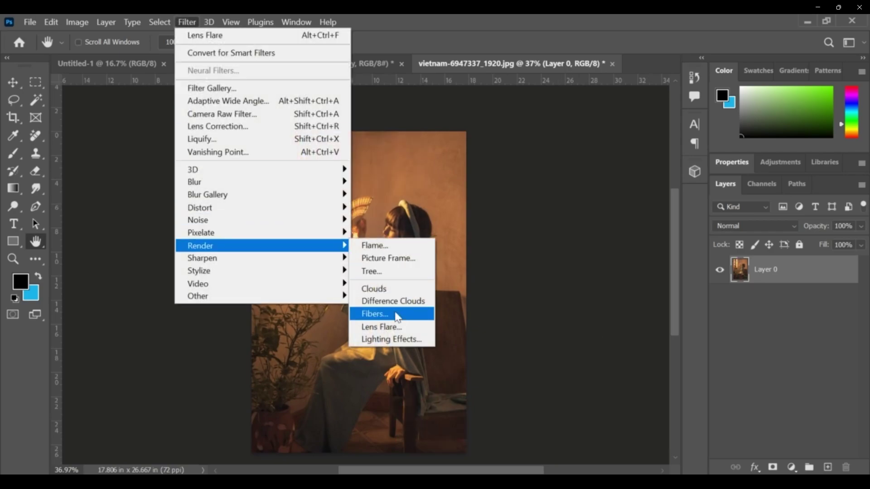
{"action": "left_click", "coordinate": [401, 340]}
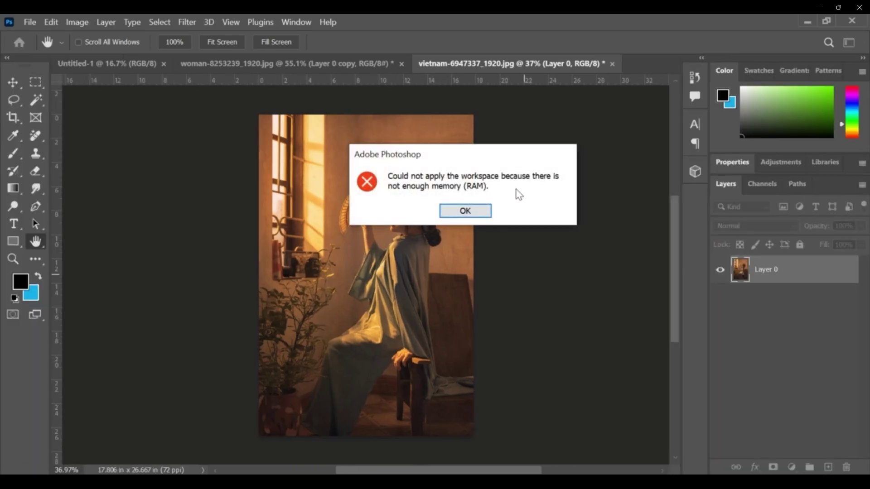
{"action": "left_click", "coordinate": [472, 213]}
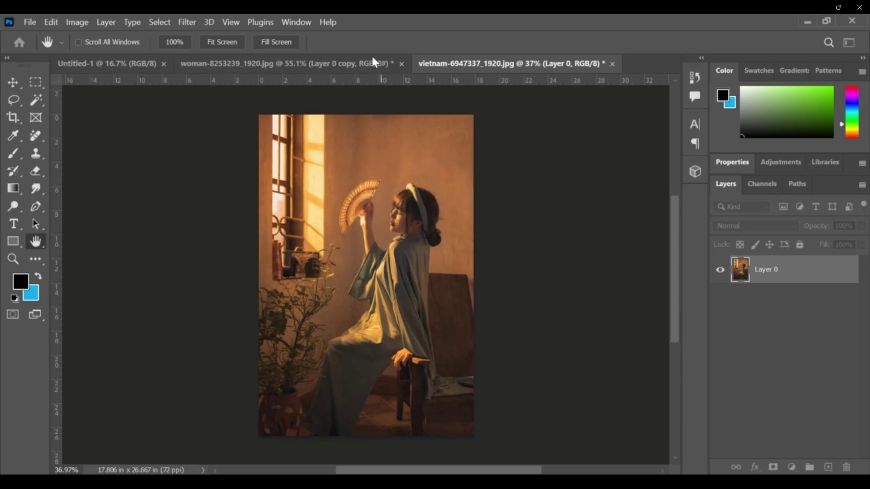